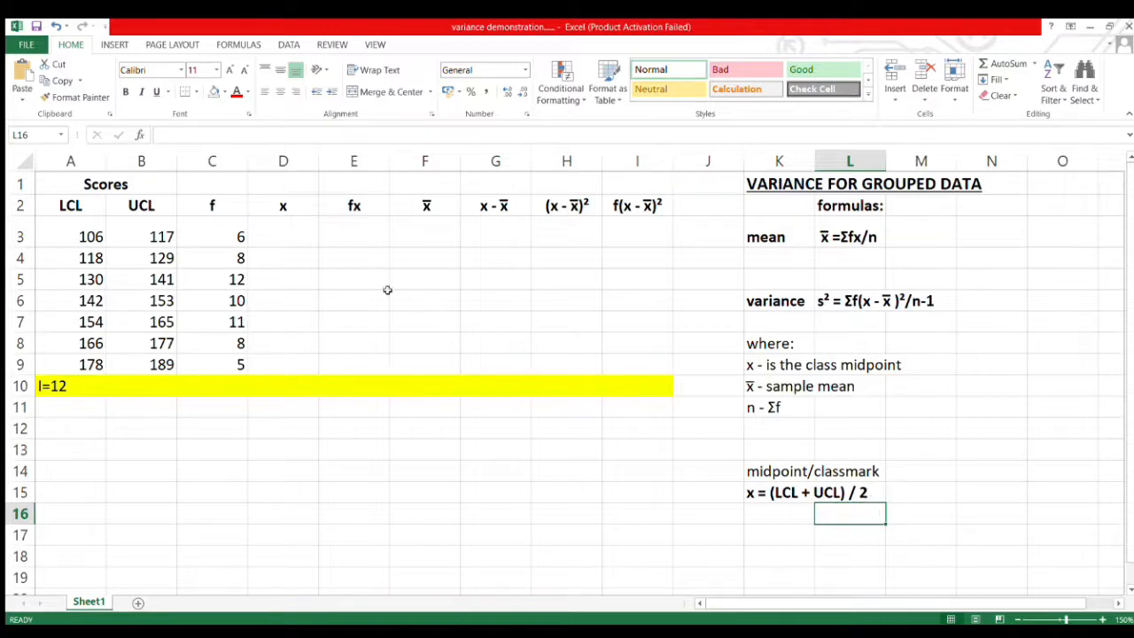
Calculate the class midpoints in the x column by entering =(A3+B3)/2 in D3 and filling it down to D9.
click(295, 233)
text(=)
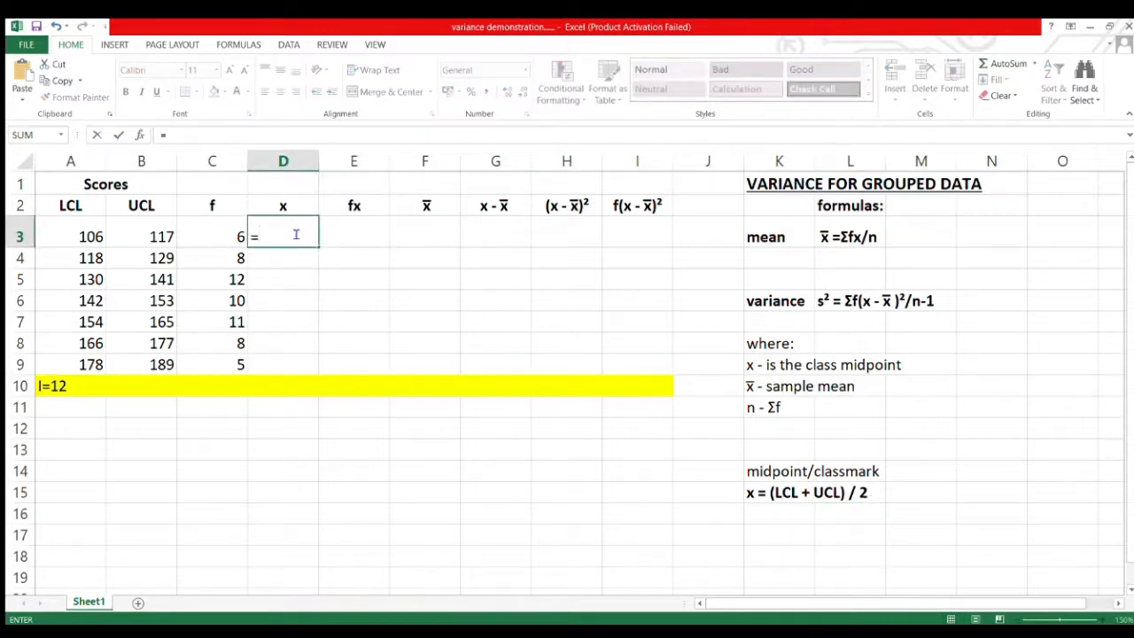
text(()
click(84, 233)
text(+)
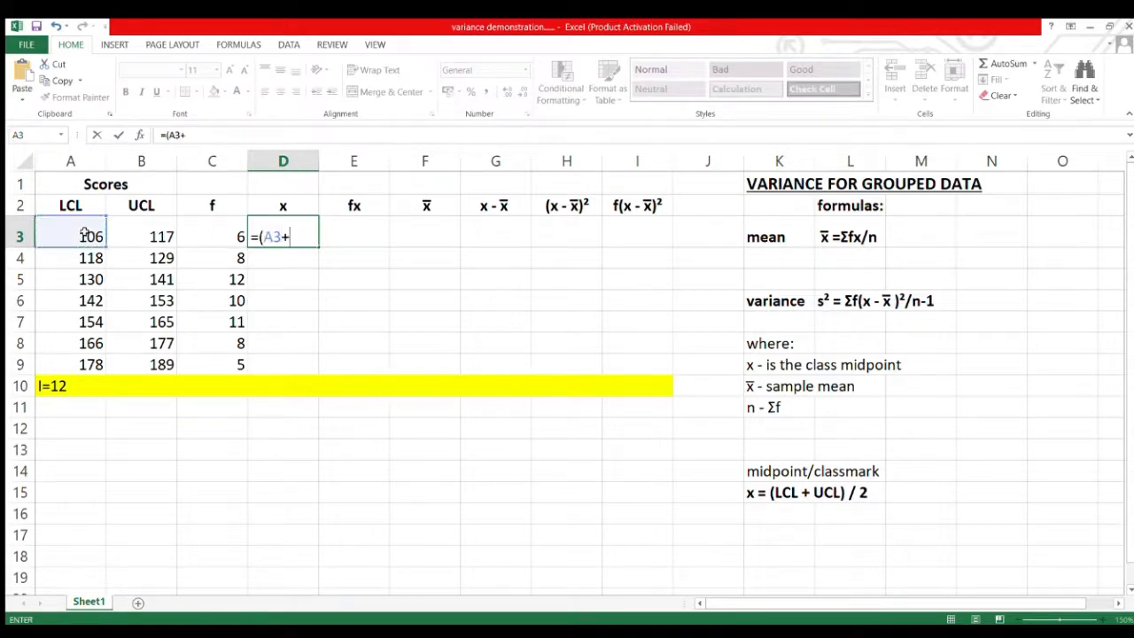
click(156, 232)
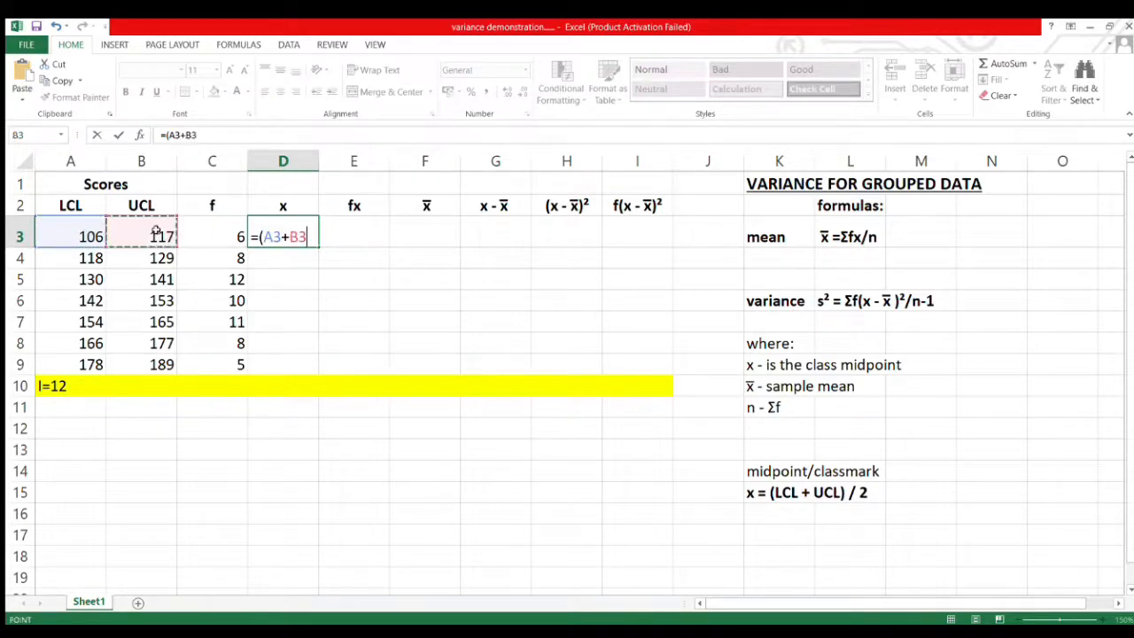
text()/2)
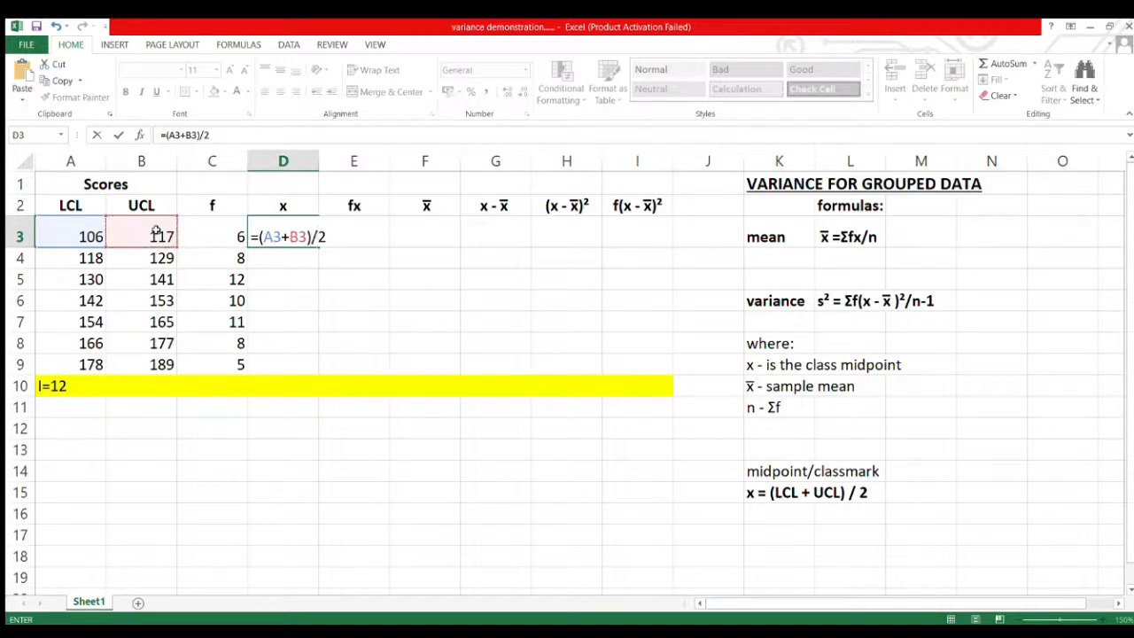
key(Return)
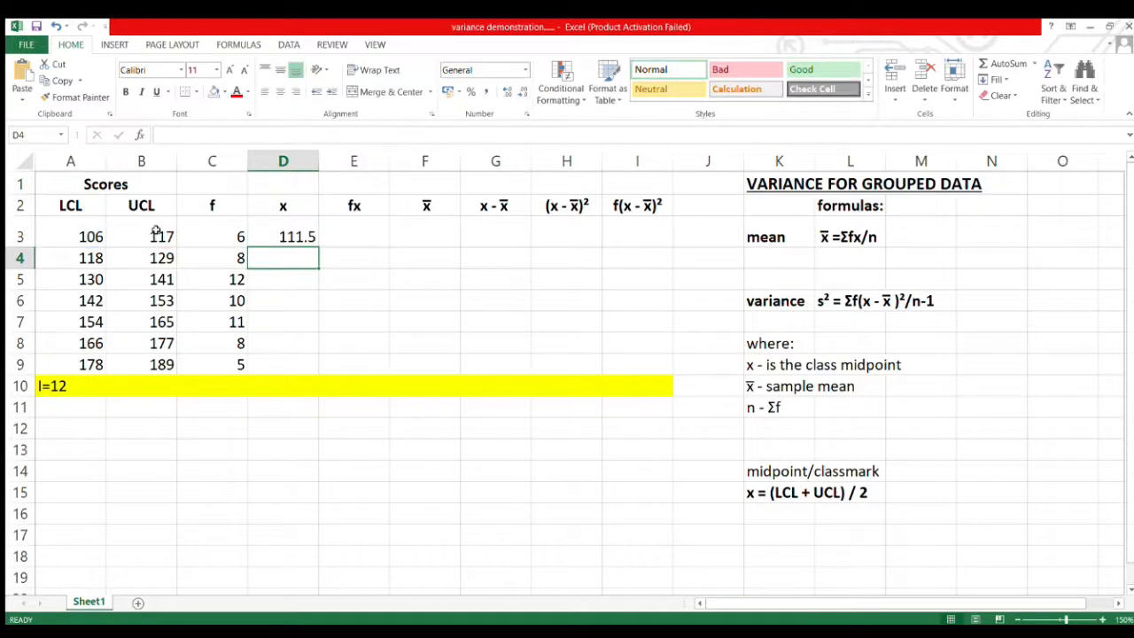
click(314, 229)
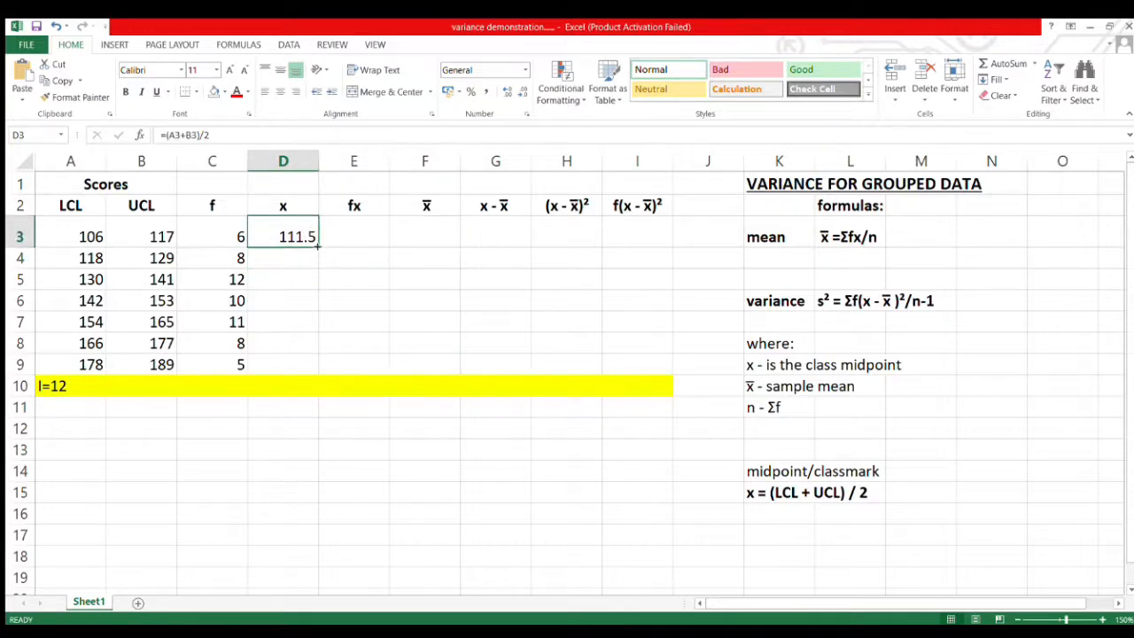
drag(317, 247, 304, 370)
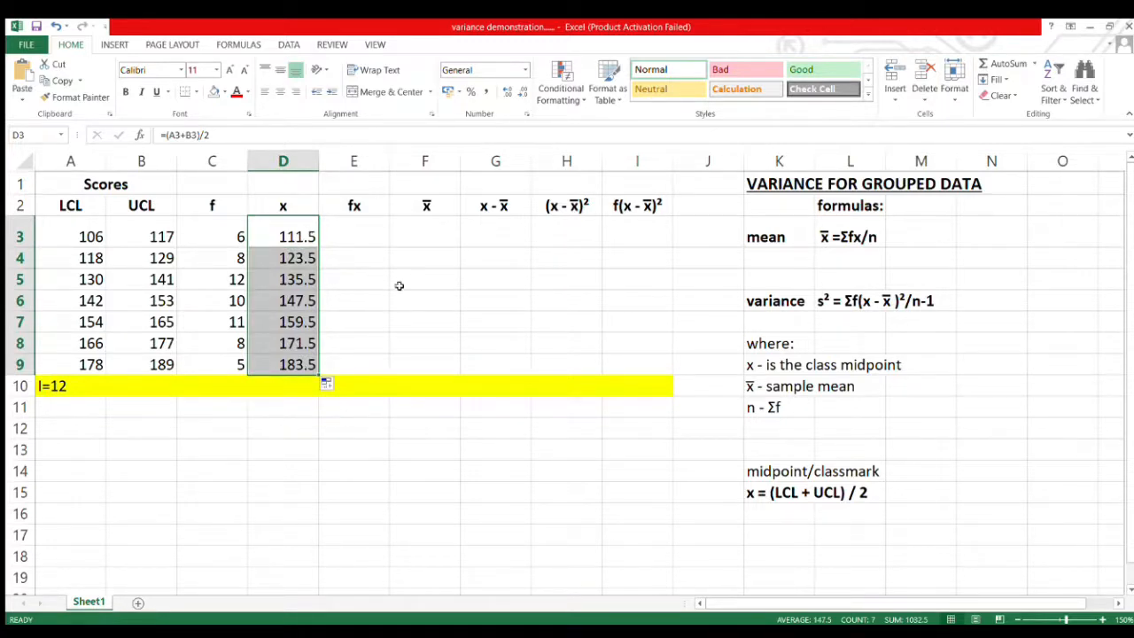
Calculate the fx column by entering =C3*D3 in E3 and filling the formula down to E9.
click(374, 233)
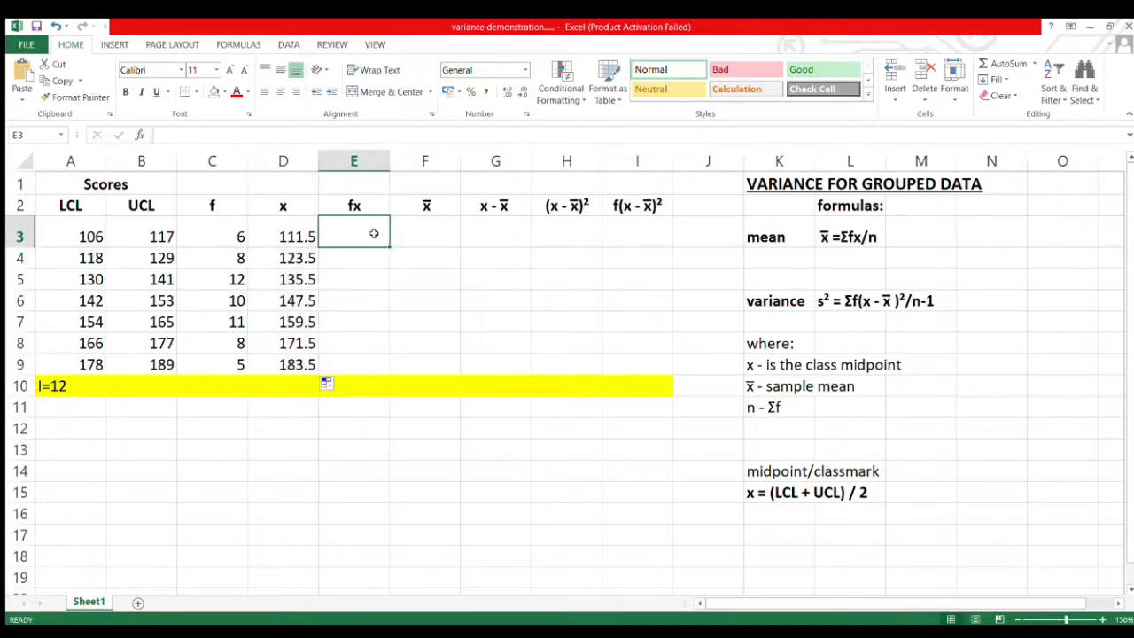
text(=)
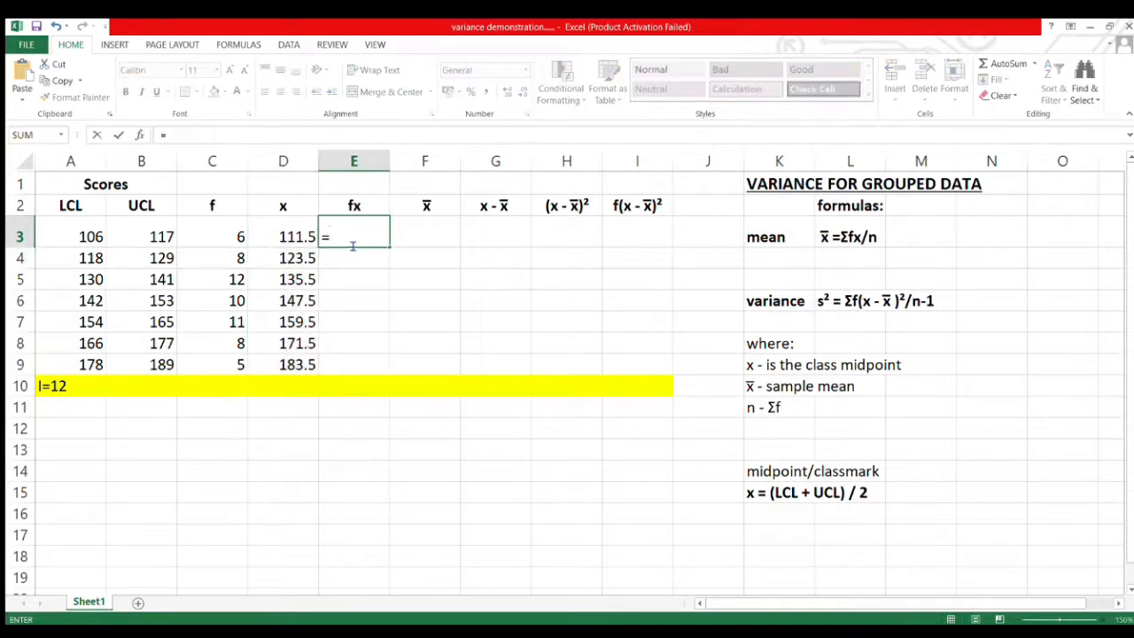
click(231, 237)
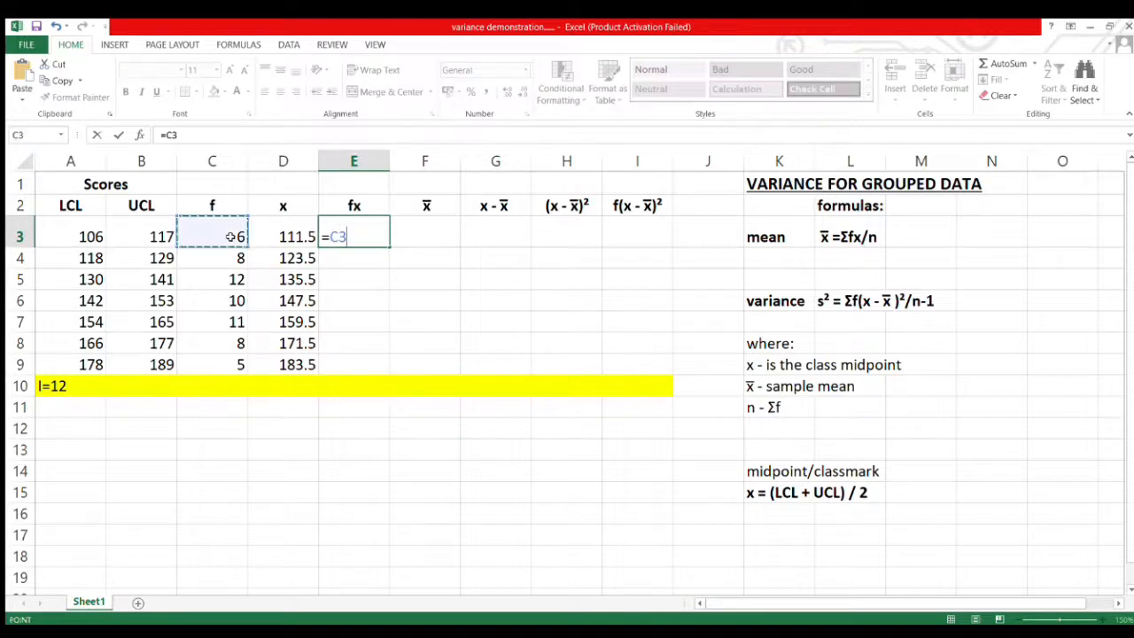
text(*)
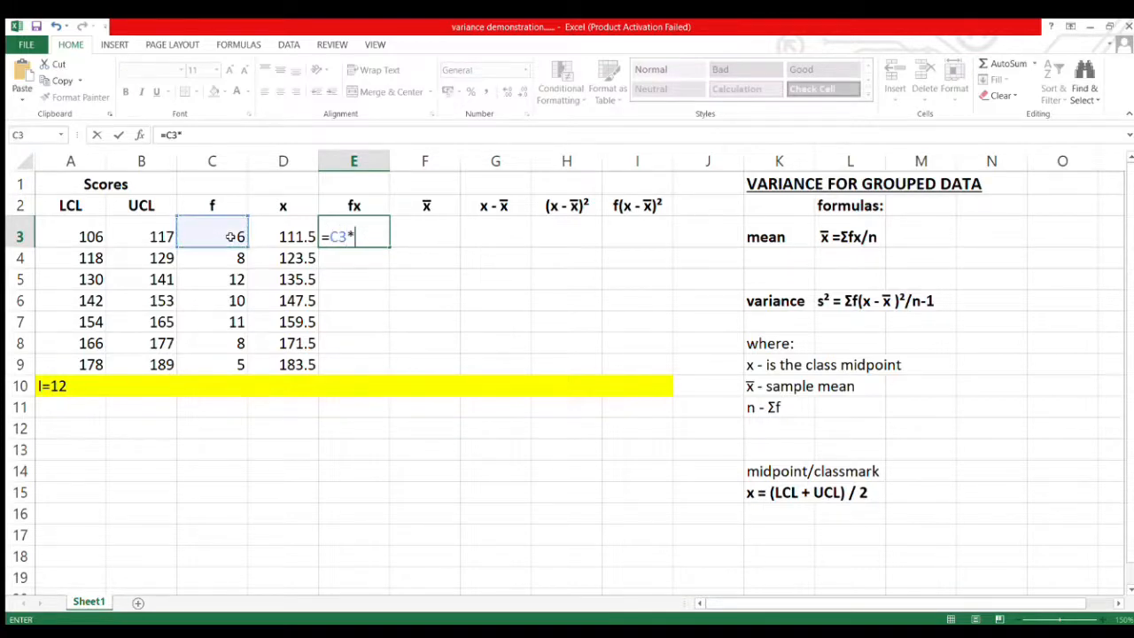
click(283, 236)
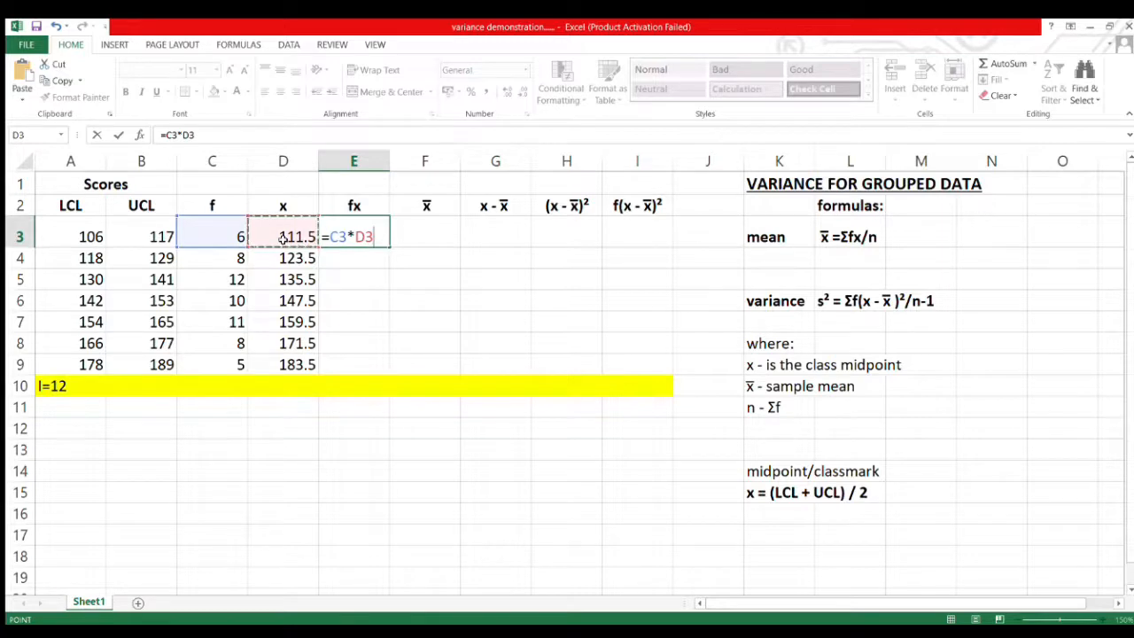
key(Return)
click(341, 233)
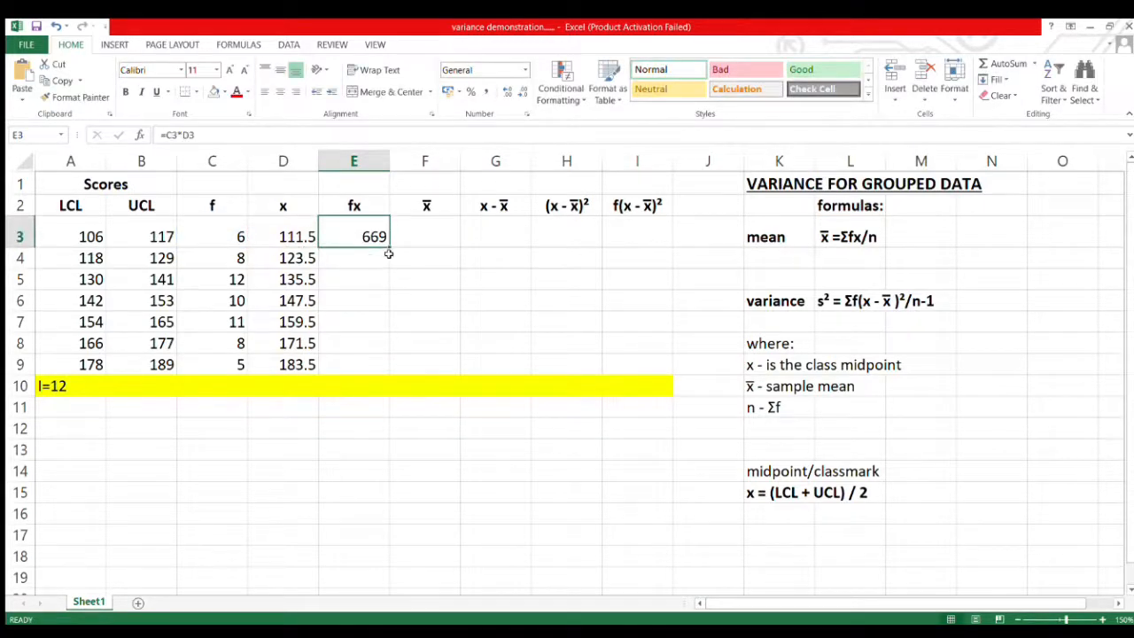
drag(390, 250, 382, 365)
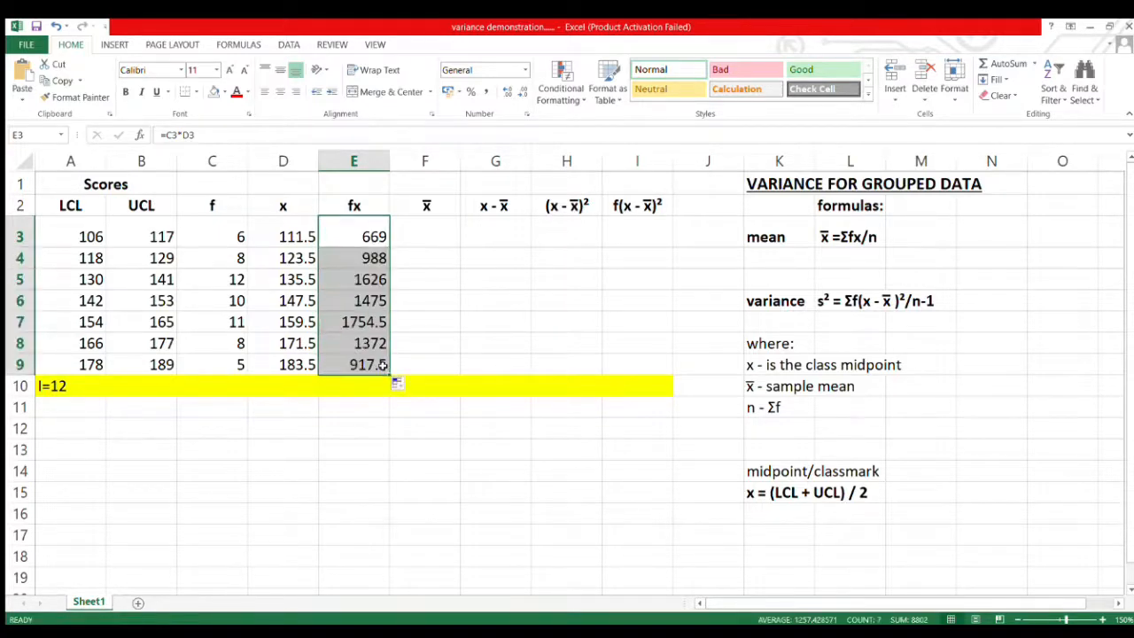
Total the fx values in cell E10 with a SUM formula over E3:E9.
click(358, 386)
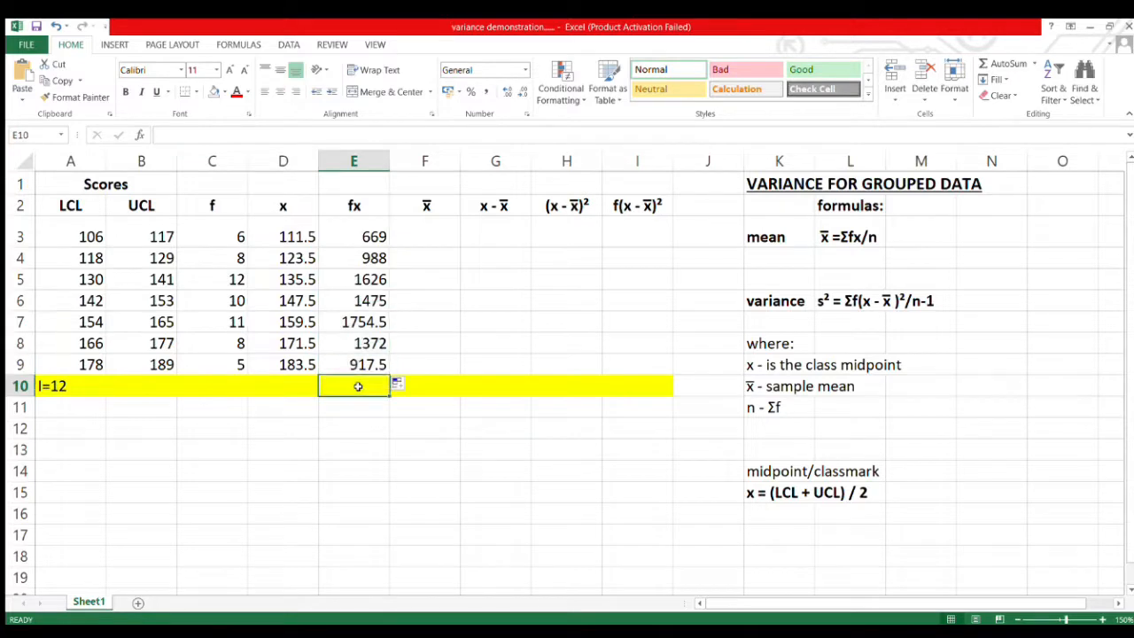
text(=SUM)
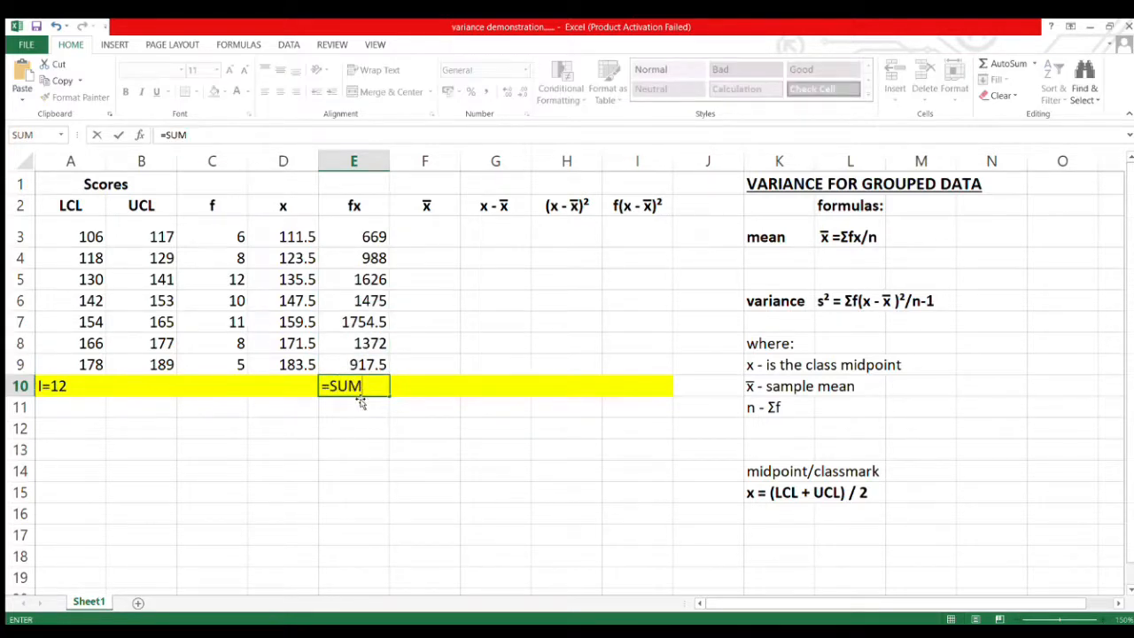
text(()
drag(362, 364, 361, 242)
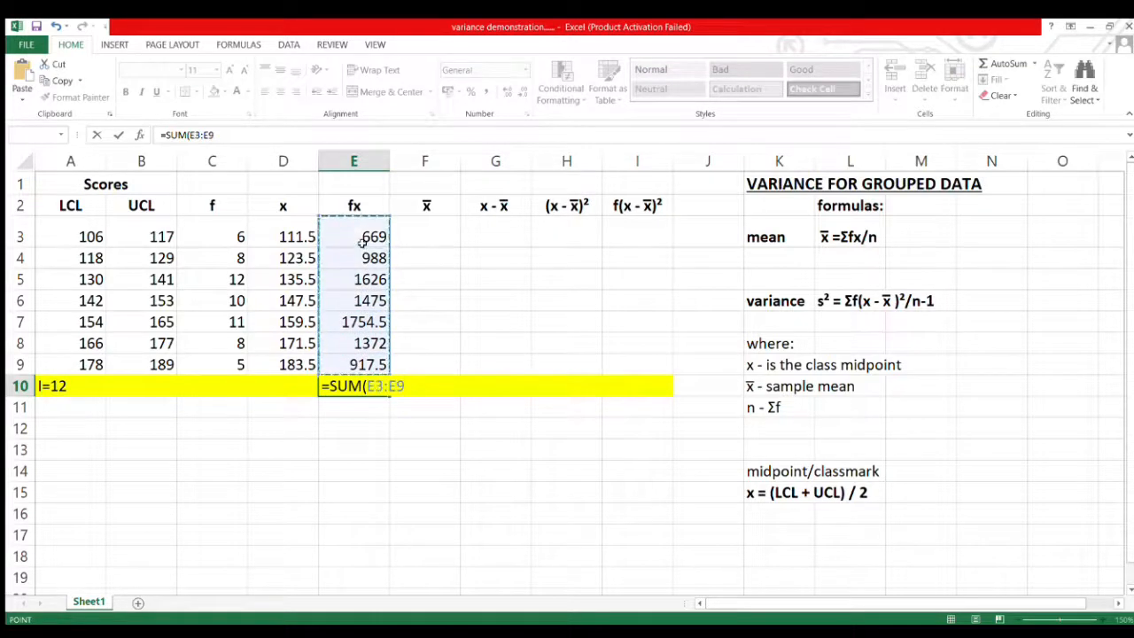
key(Return)
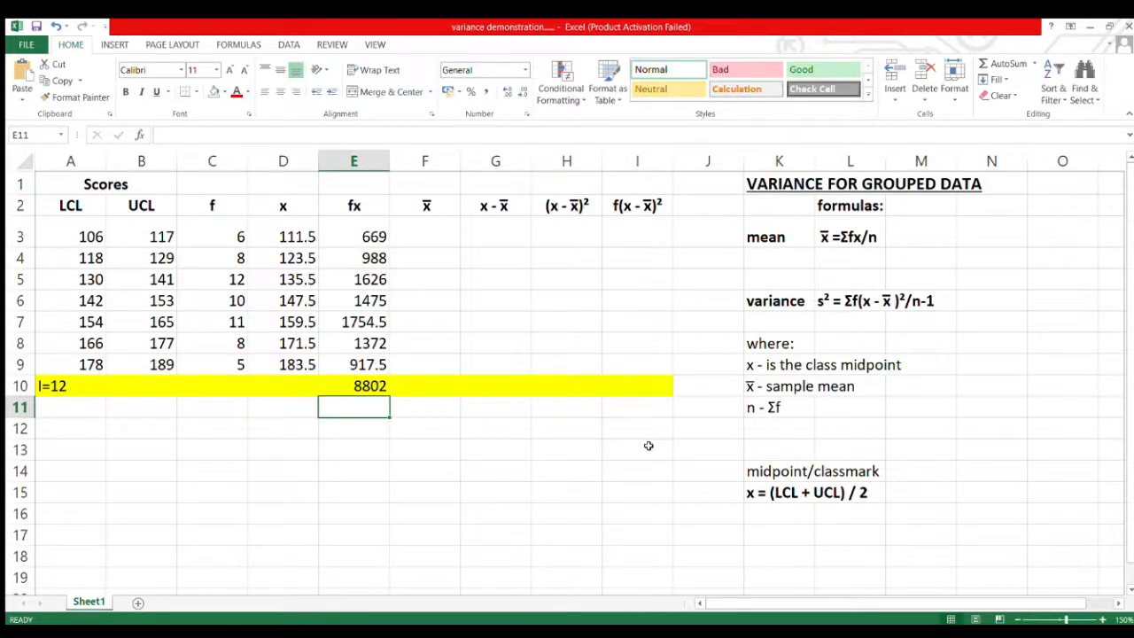
Total the frequencies in cell C10 with a SUM formula over C3:C9.
click(213, 386)
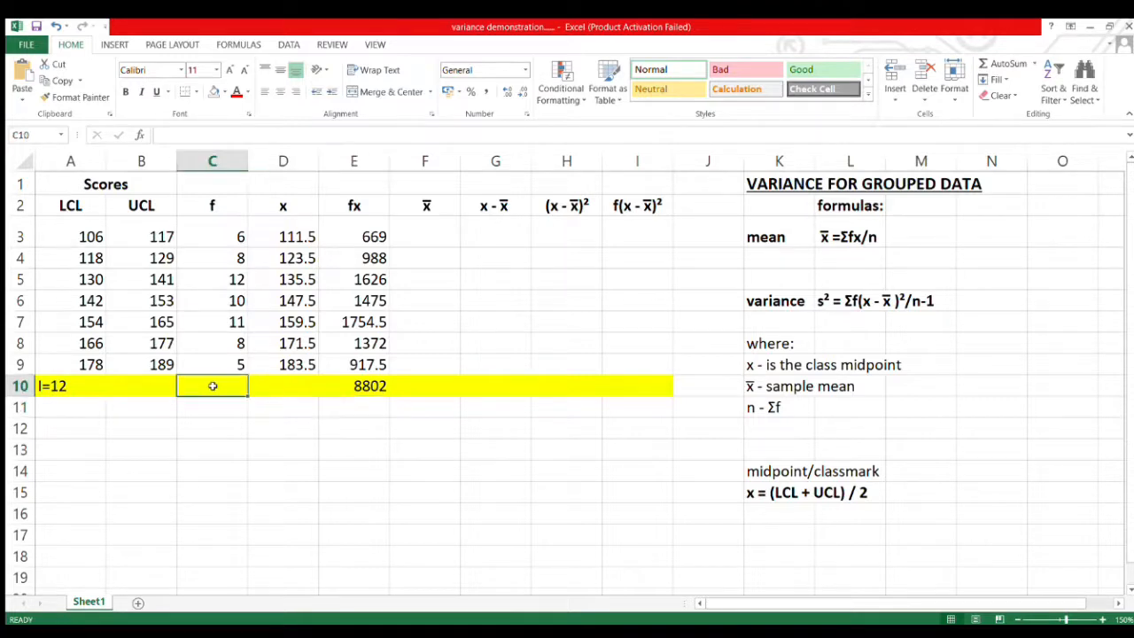
text(=SU)
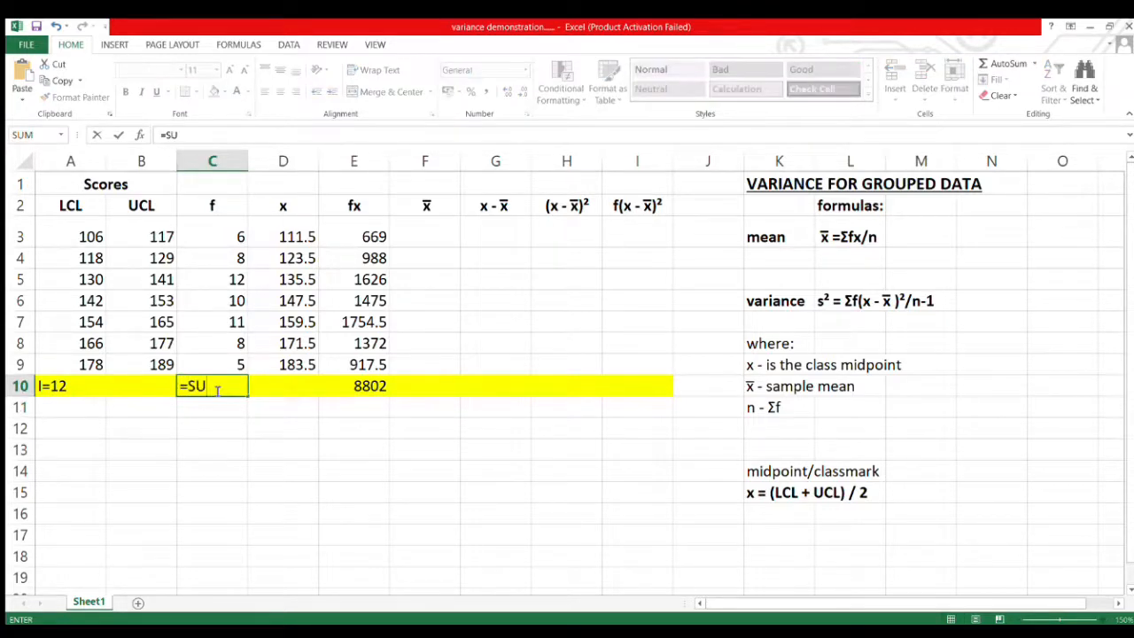
text(M()
drag(221, 363, 225, 241)
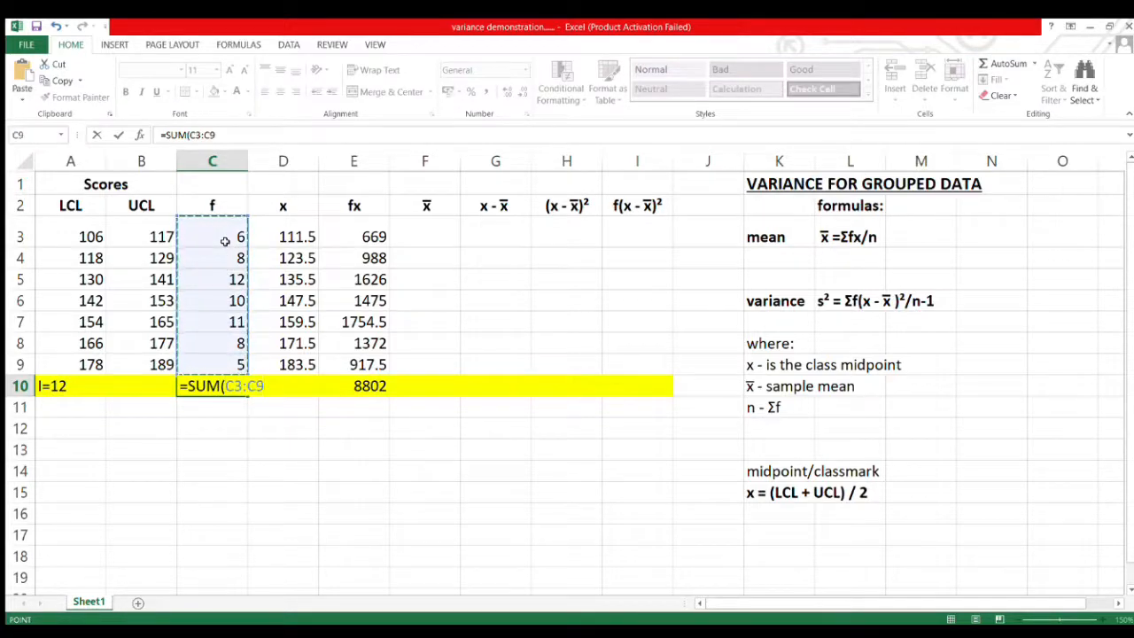
key(Return)
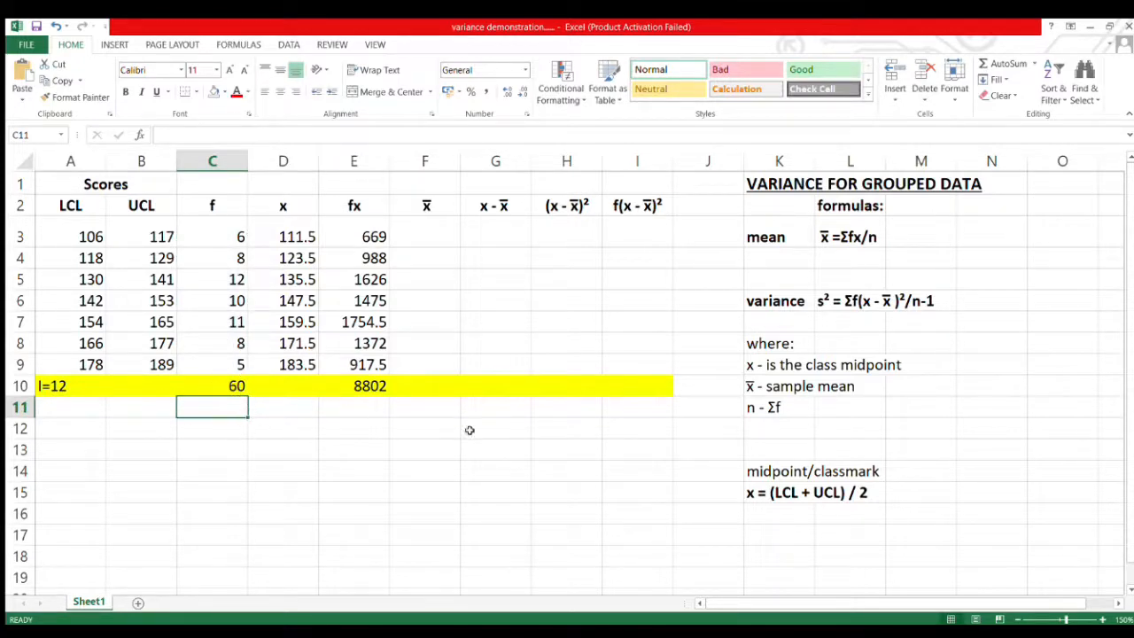
Compute the sample mean in cell N3 beside the mean formula by entering =E10/C10.
click(995, 239)
text(=)
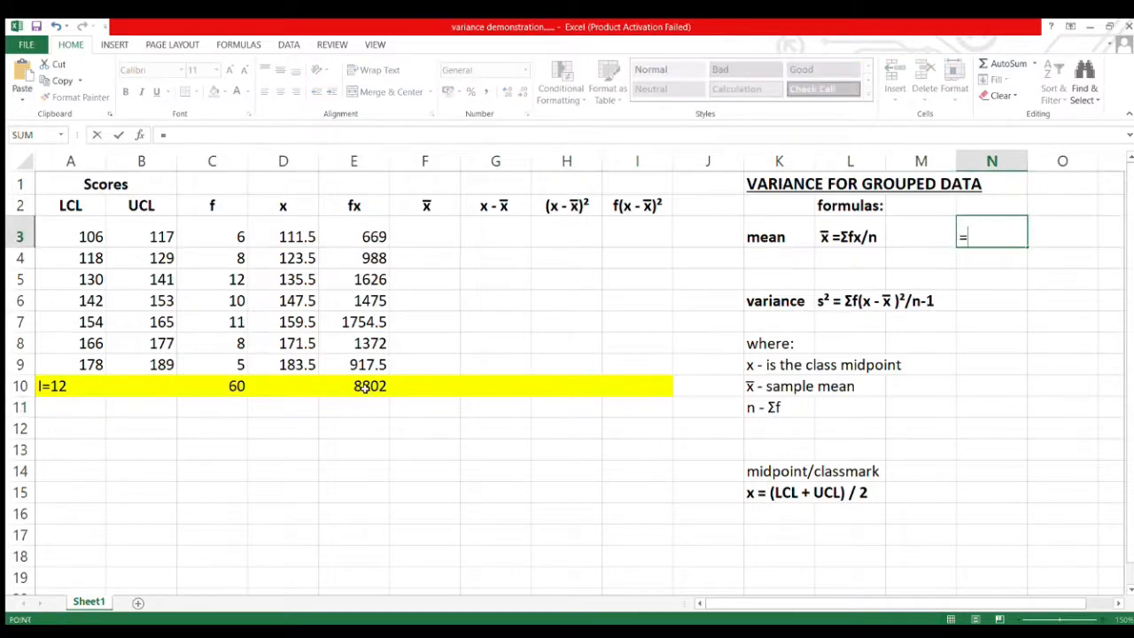
click(364, 387)
text(/)
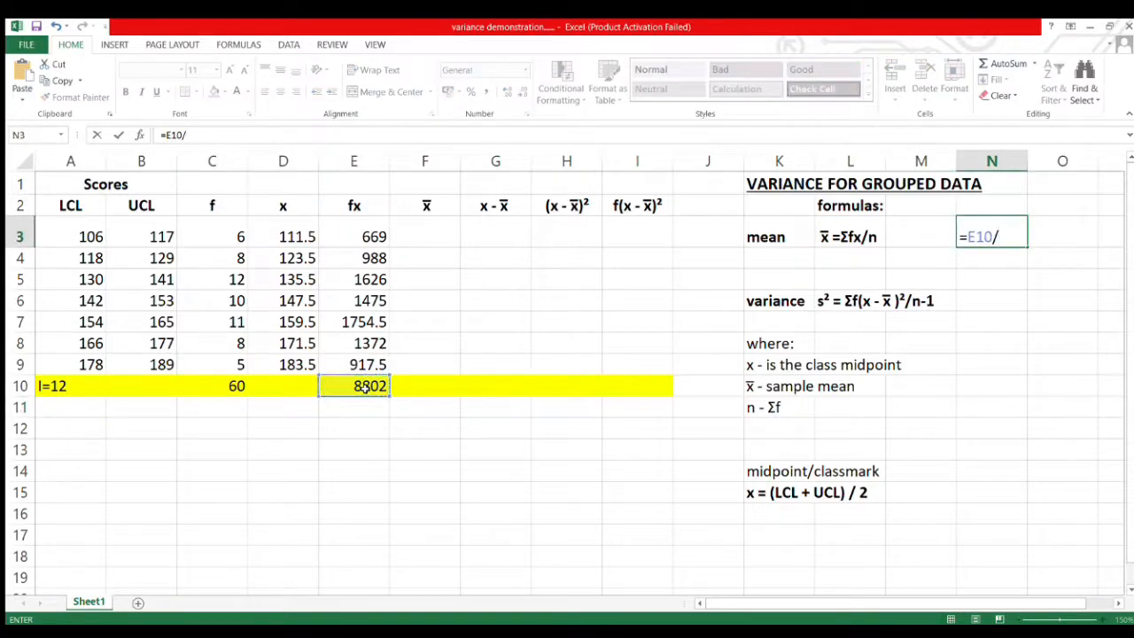
click(226, 390)
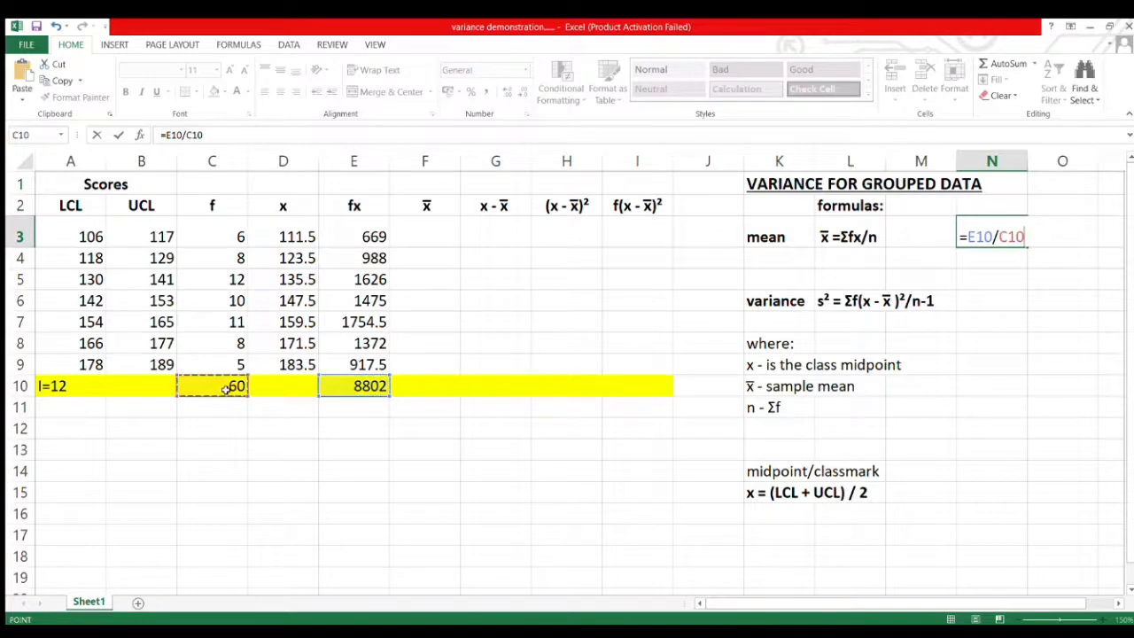
key(Return)
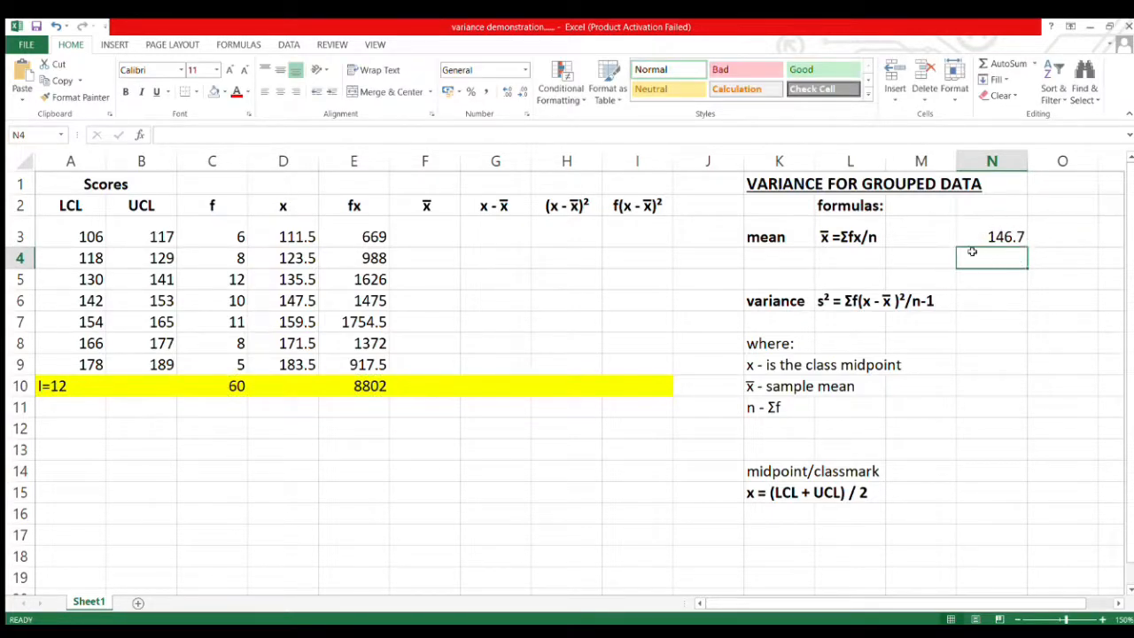
Enter the mean 146.7 in F3 and copy it down the x̄ column to F9.
click(435, 232)
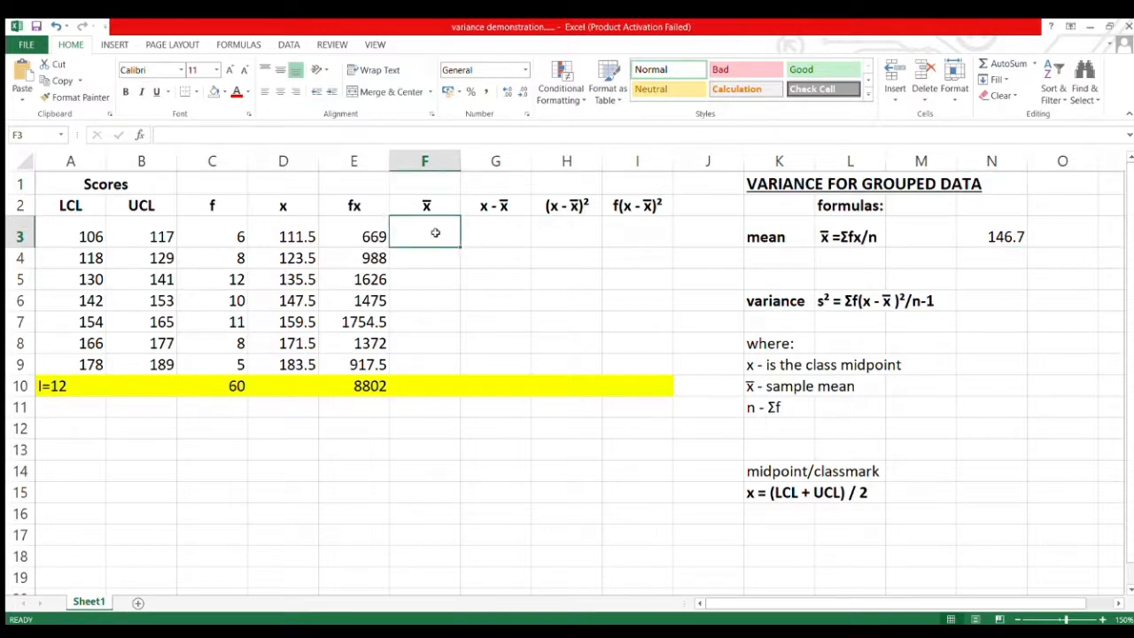
text(146)
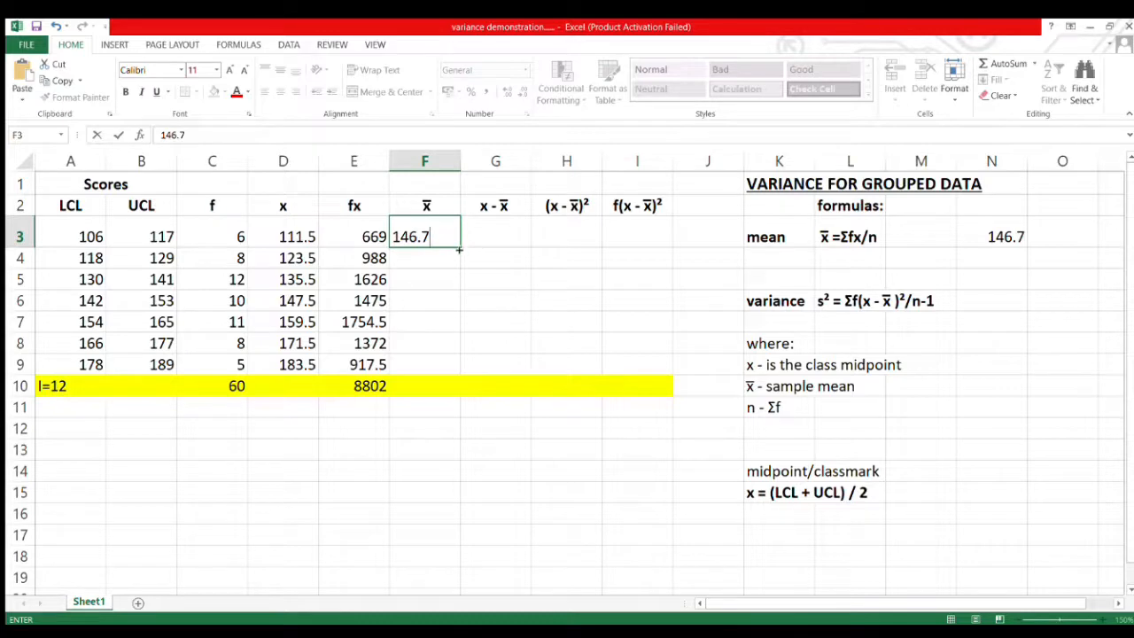
text(.7)
drag(459, 251, 452, 368)
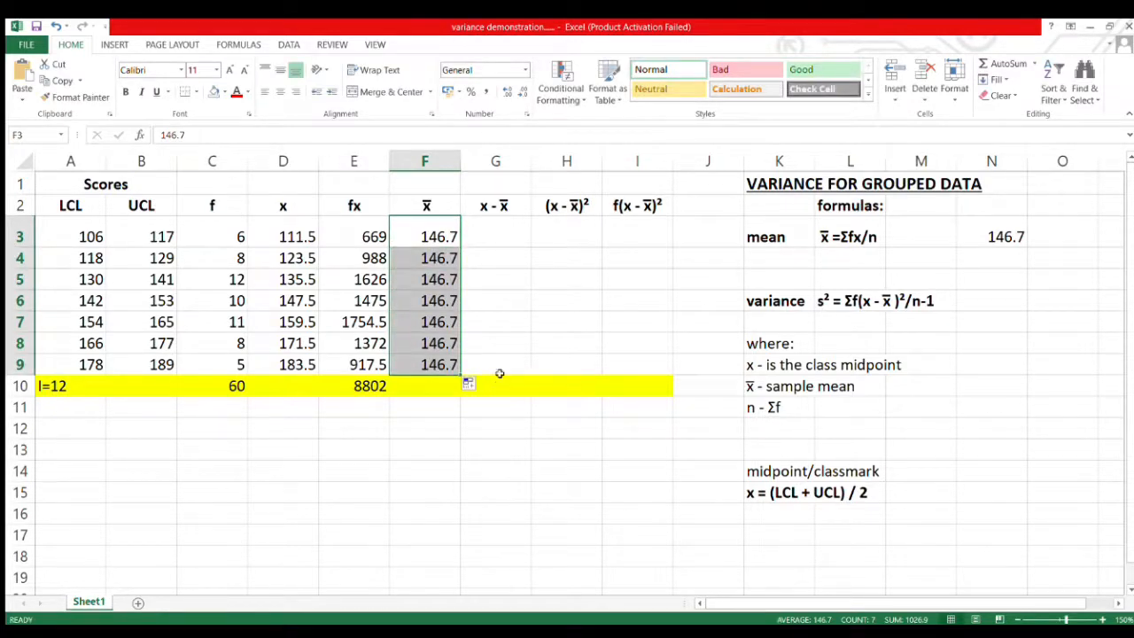
Enter the formula =D3-F3 in G3 to get the first deviation in the x - x̄ column.
click(493, 227)
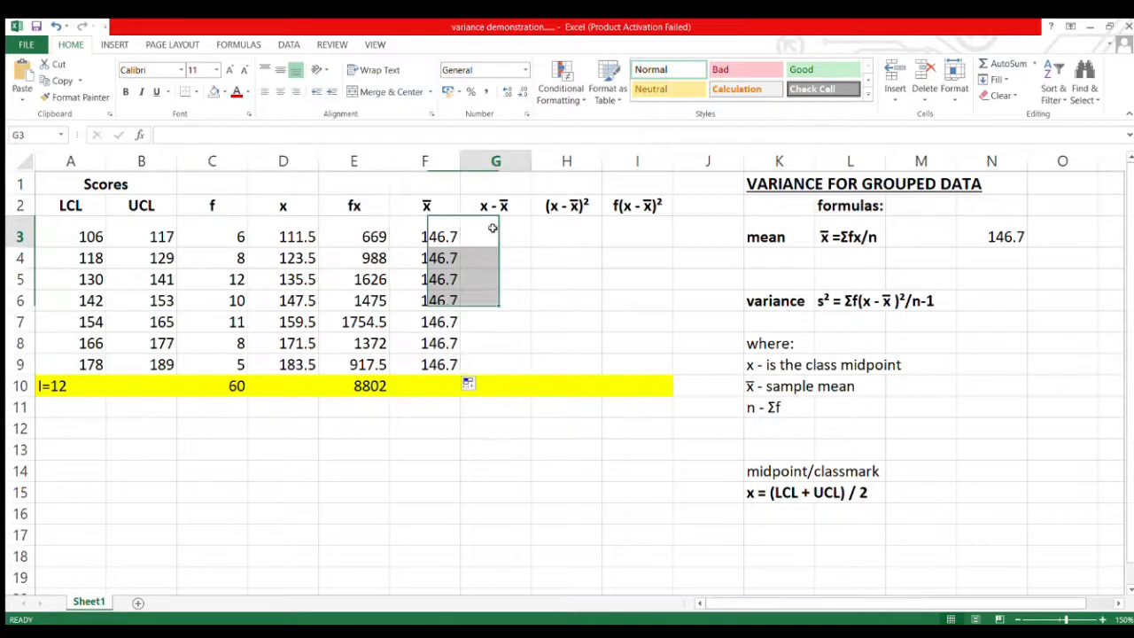
text(=)
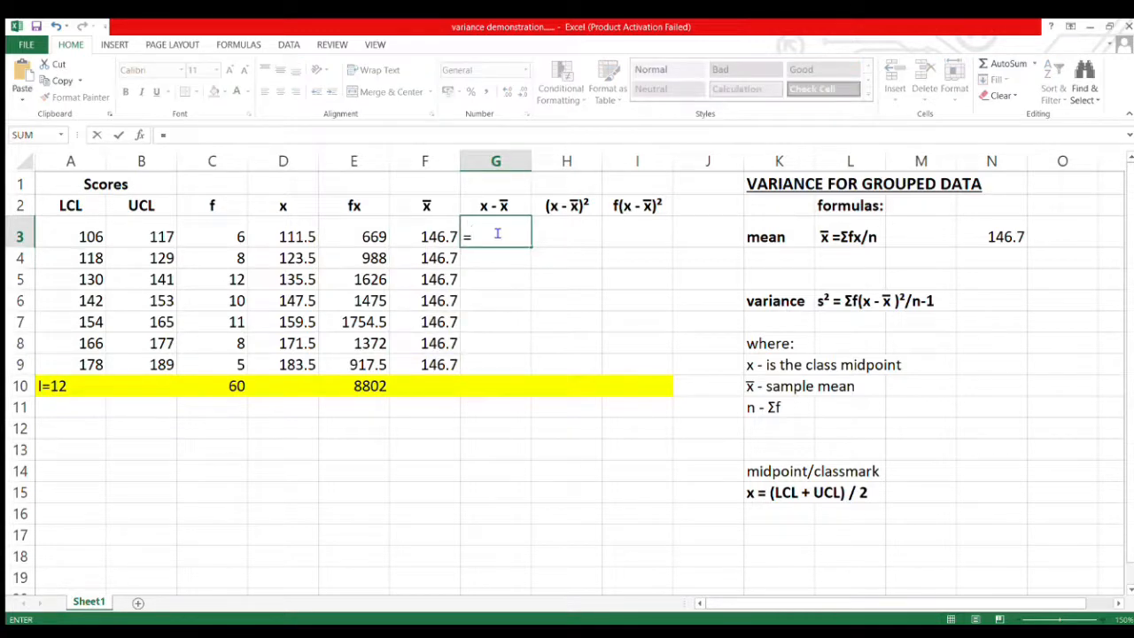
click(279, 243)
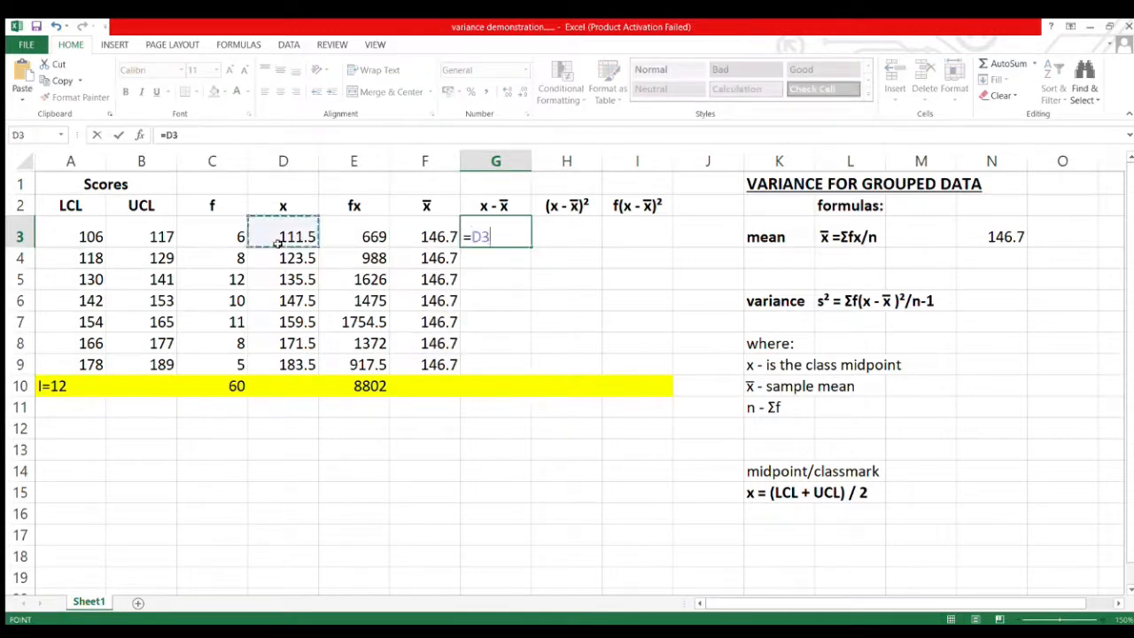
text(-)
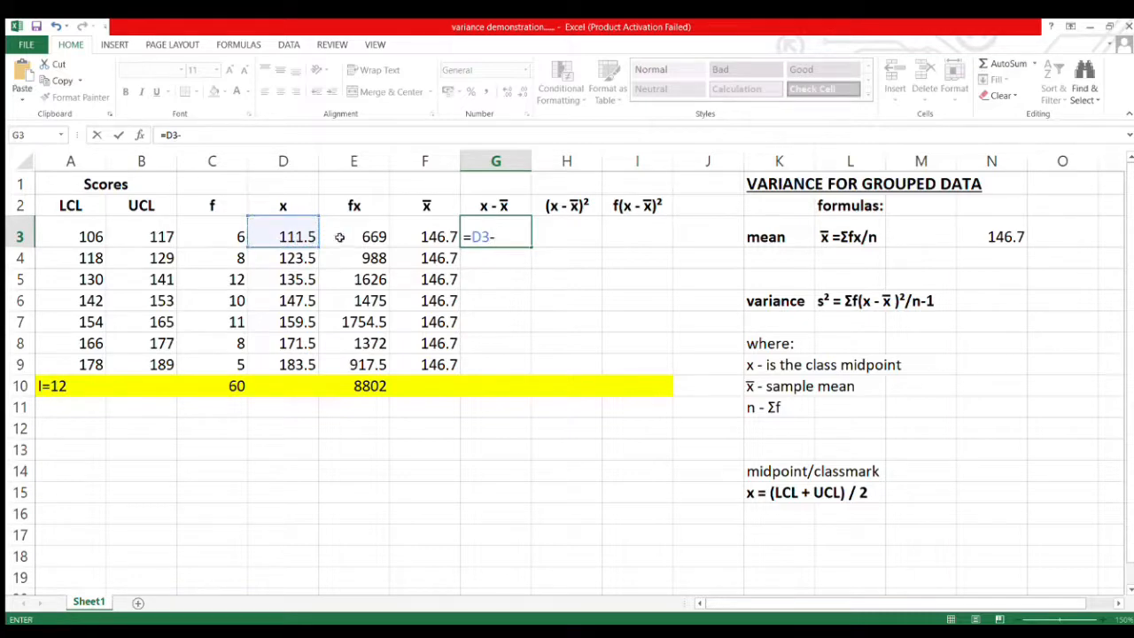
click(429, 239)
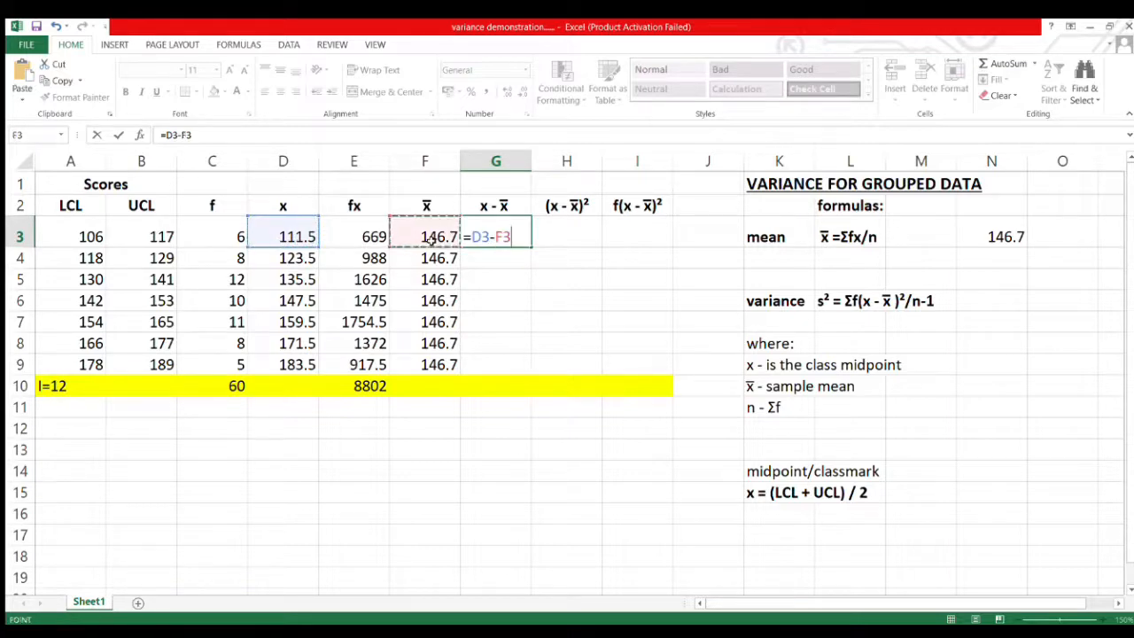
key(Return)
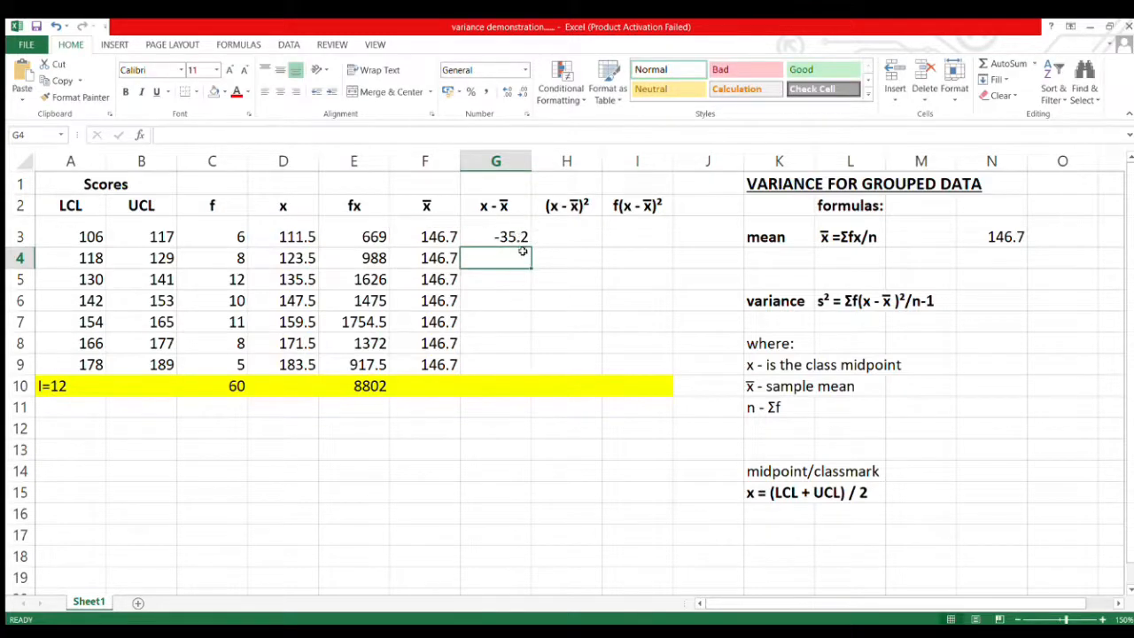
Copy the deviation formula in G3 down the x - x̄ column to G9.
click(529, 238)
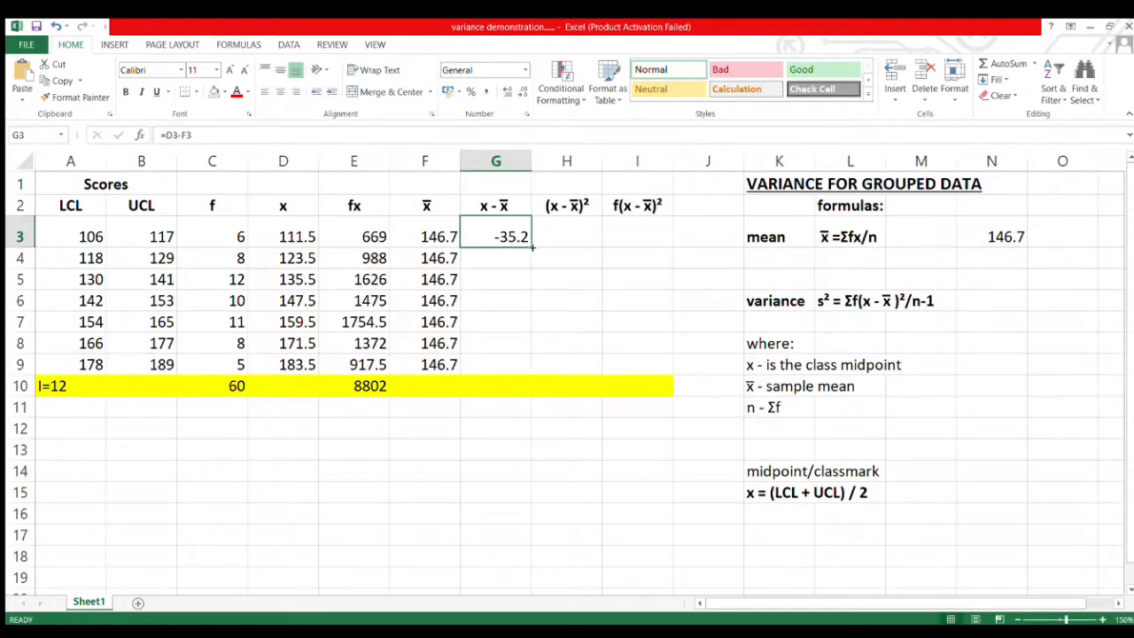
drag(531, 248, 526, 369)
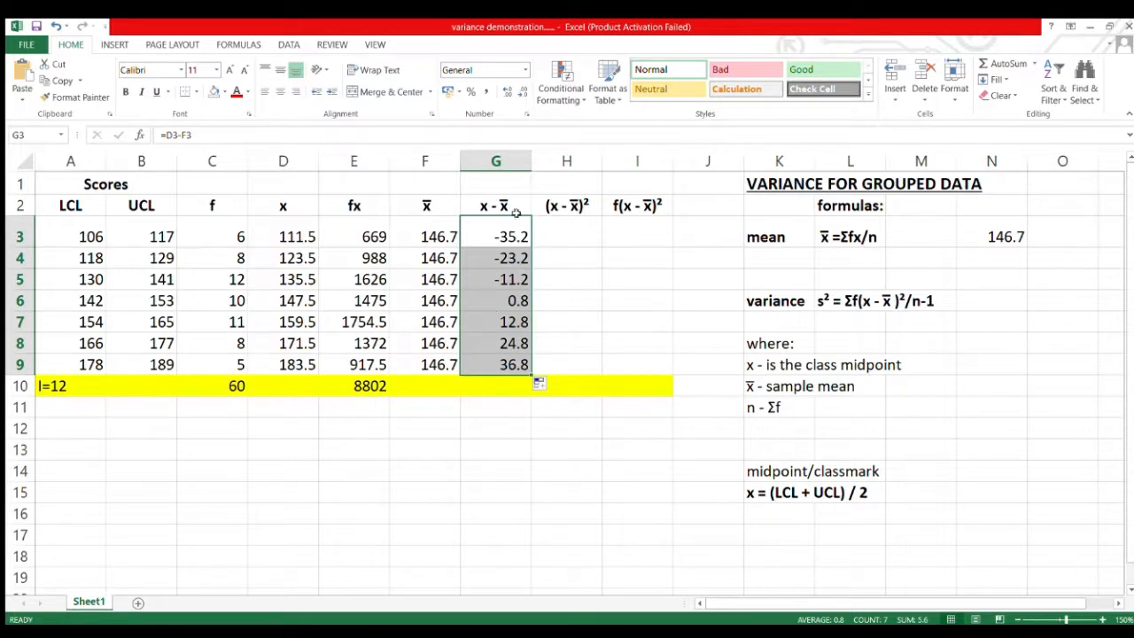
Square the first deviation in H3 with =G3^2 and copy the formula down the (x - x̄)² column to H9.
click(565, 233)
text(=)
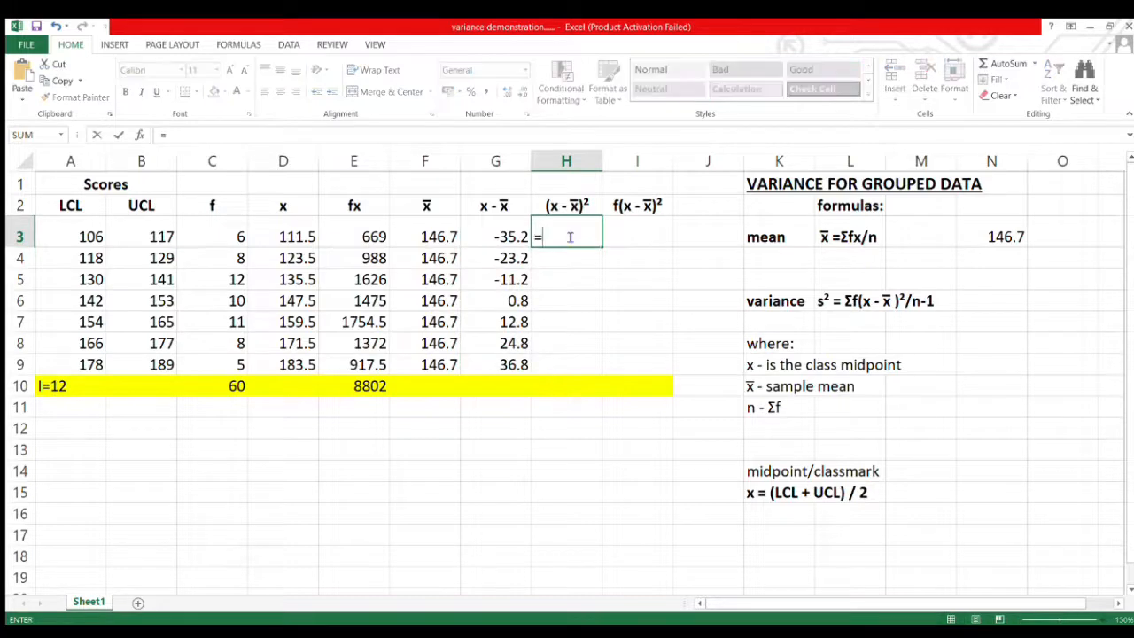
click(488, 241)
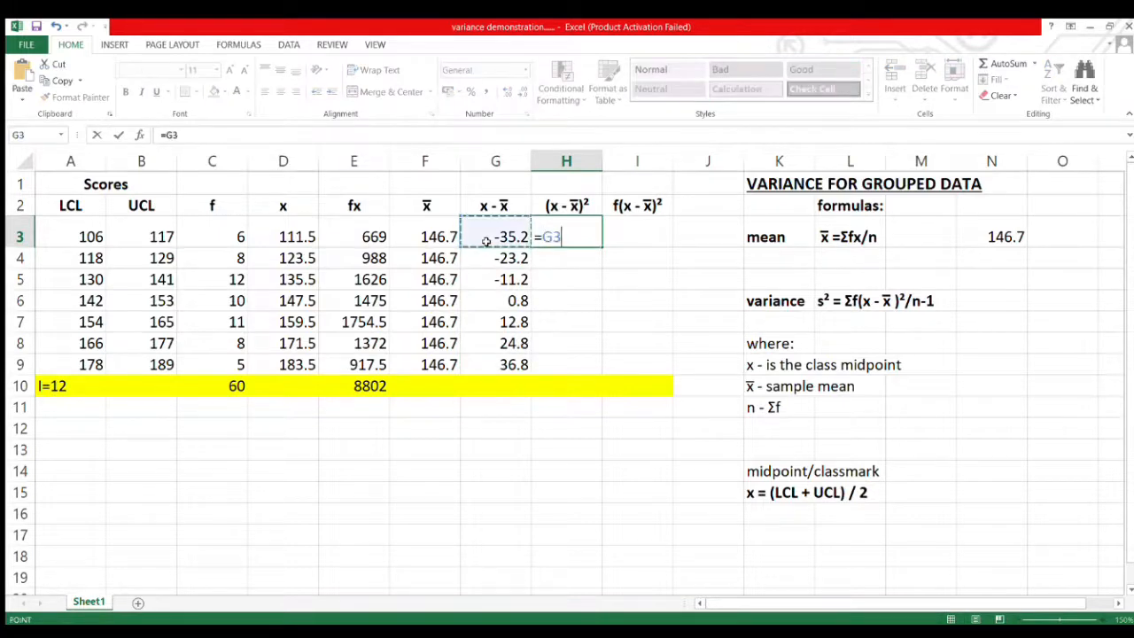
text(^2)
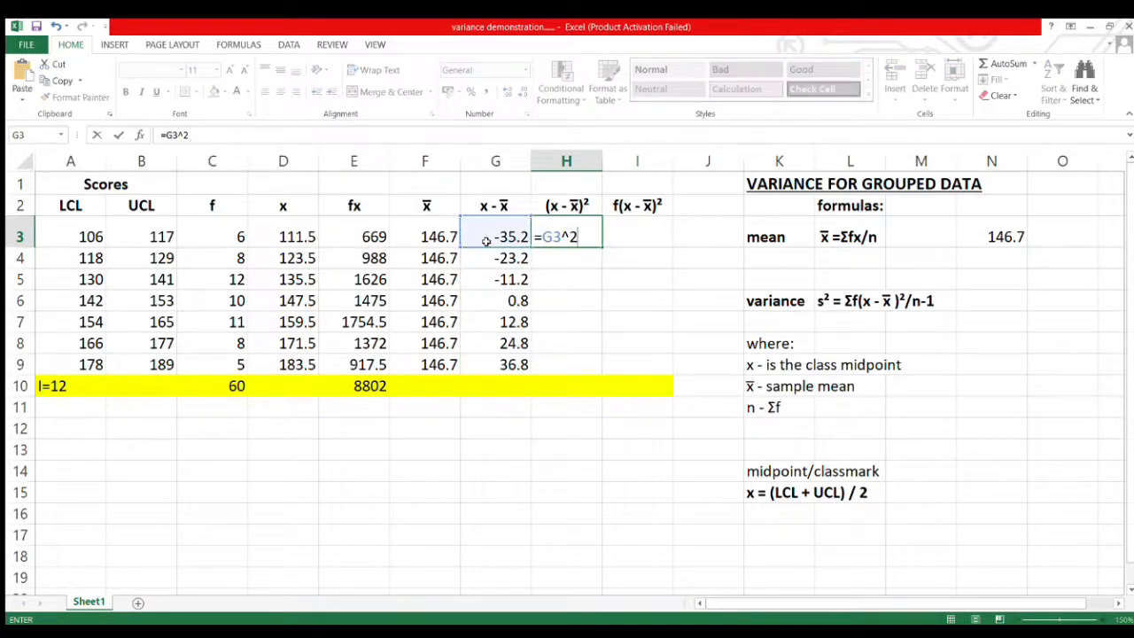
key(Return)
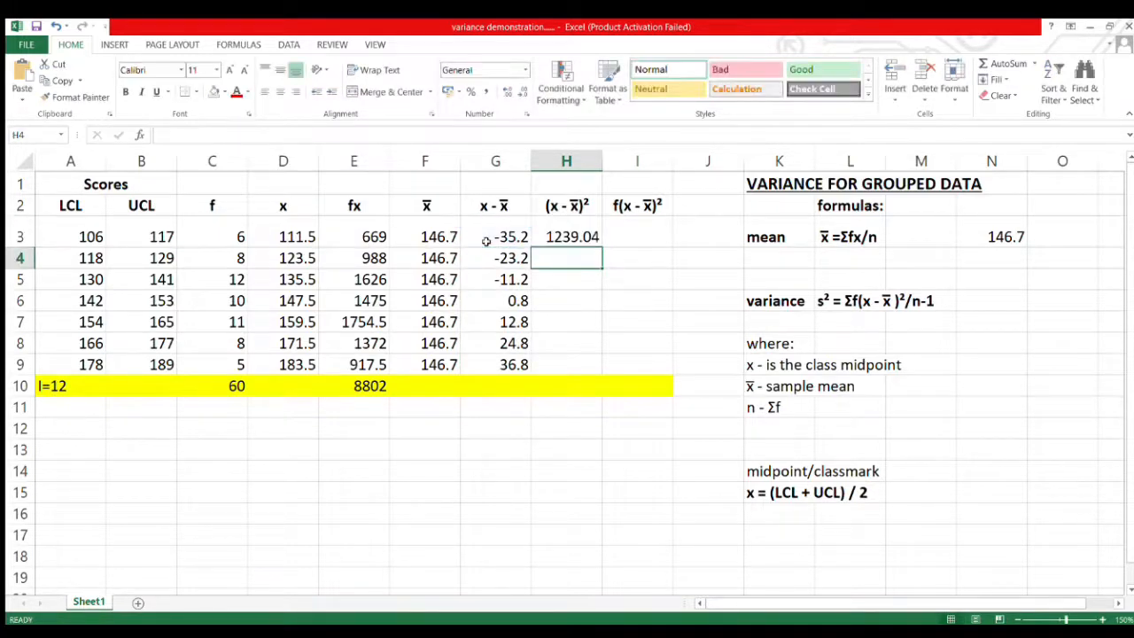
click(589, 233)
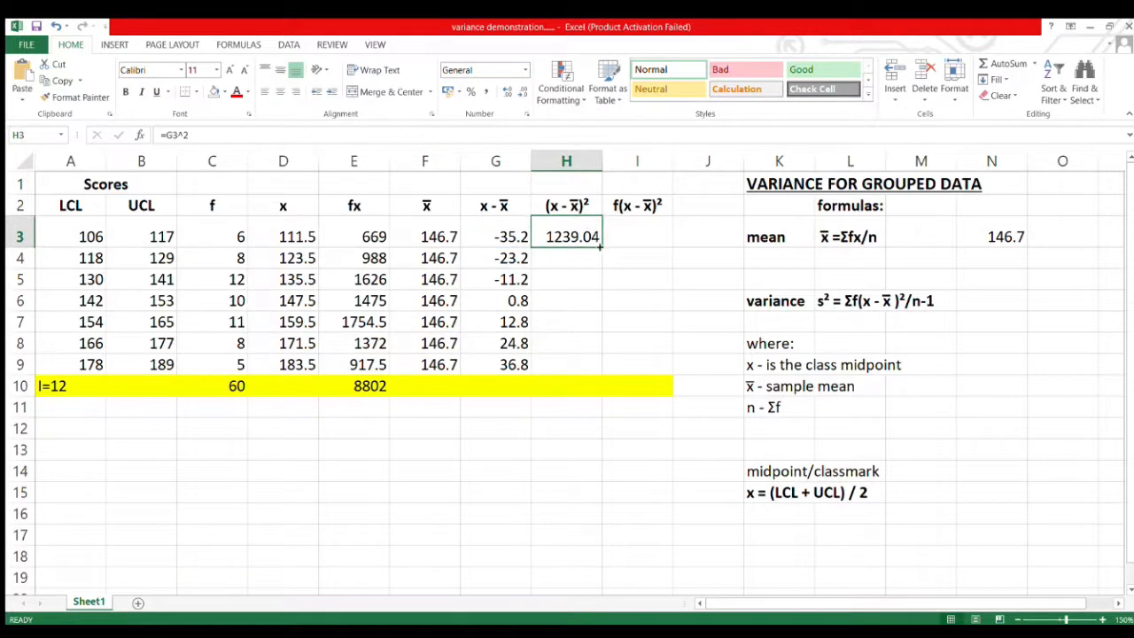
drag(600, 248, 599, 371)
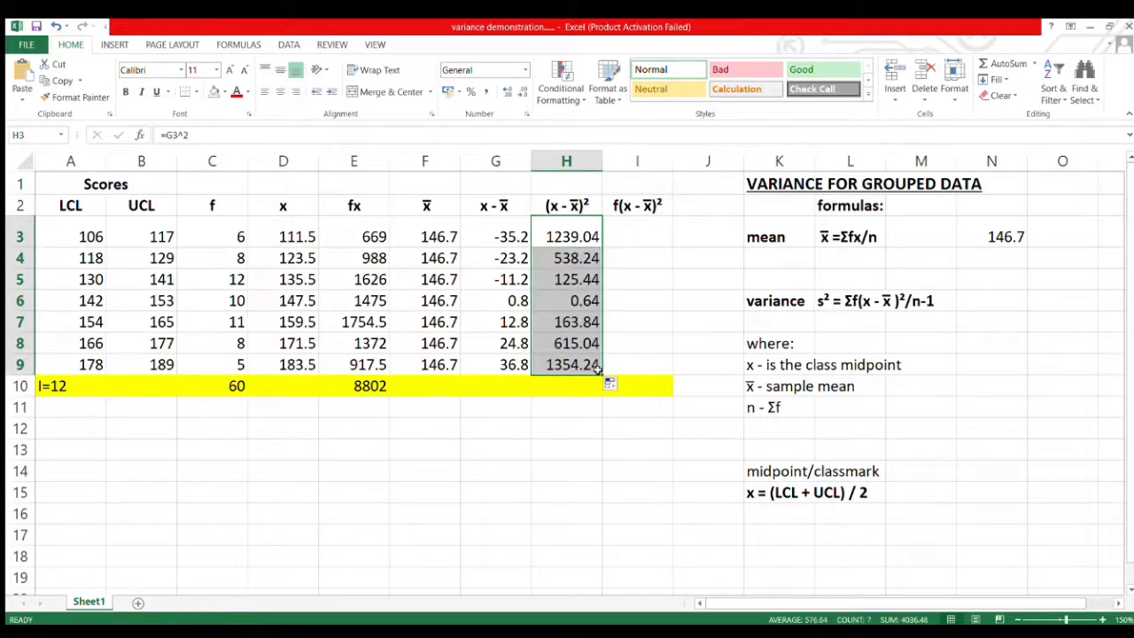
Enter =H3*C3 in I3 and copy the formula down the f(x - x̄)² column to I9.
click(631, 232)
text(=)
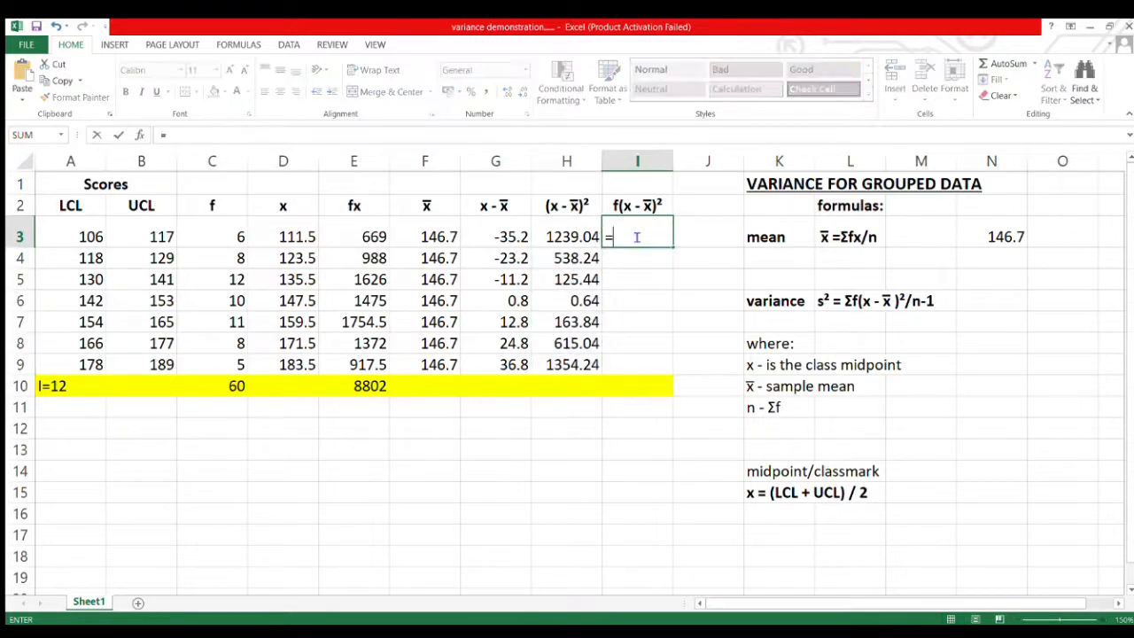
click(563, 239)
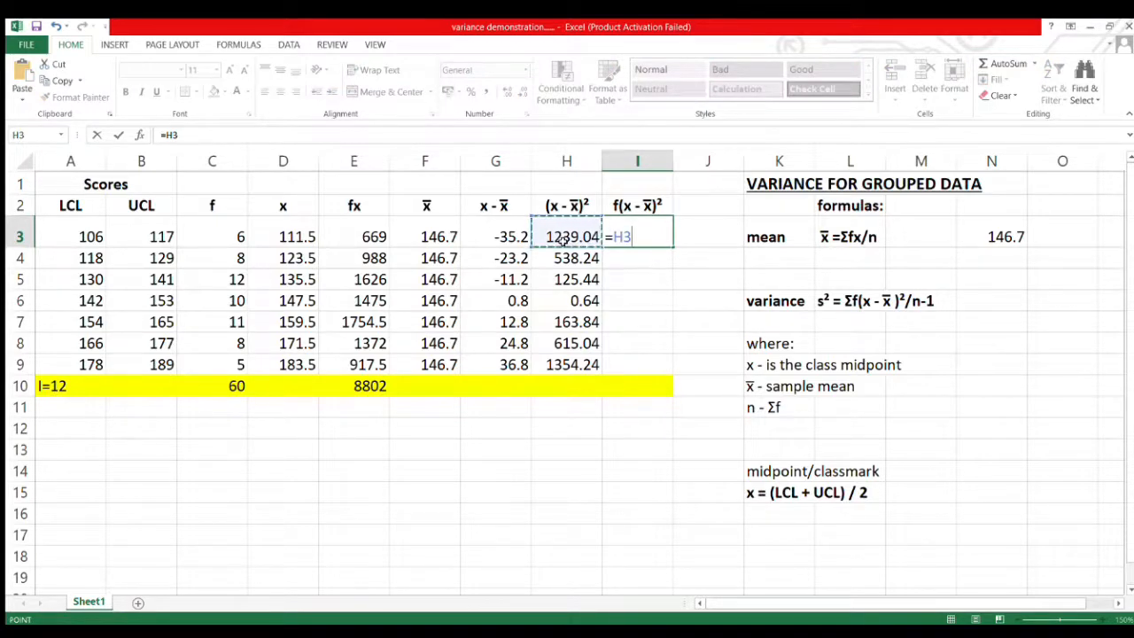
text(*)
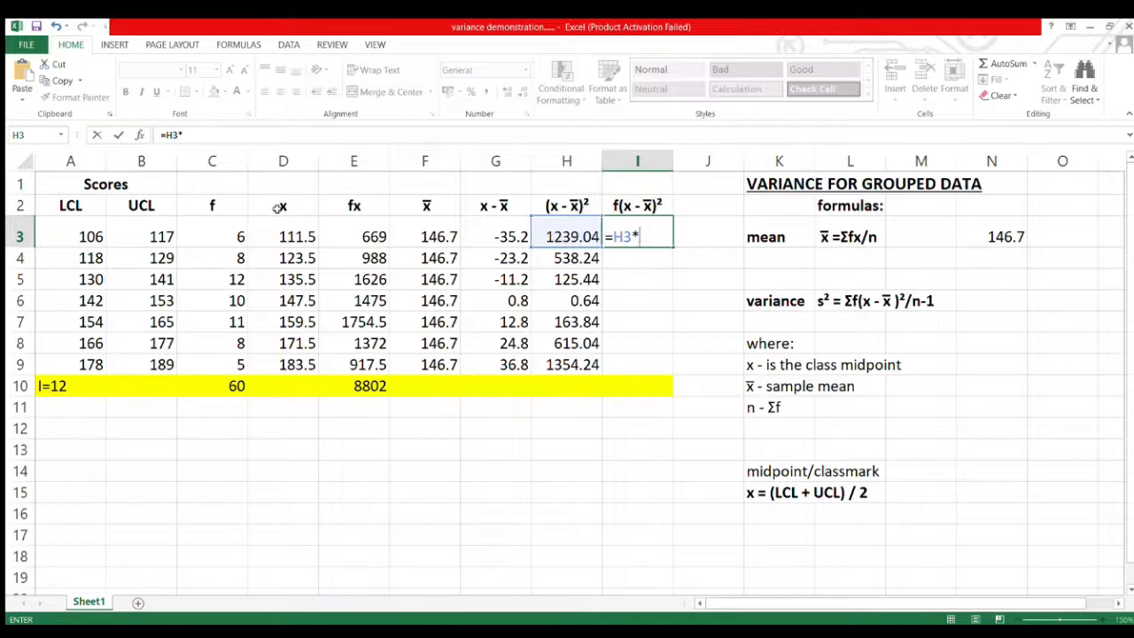
click(230, 235)
key(Return)
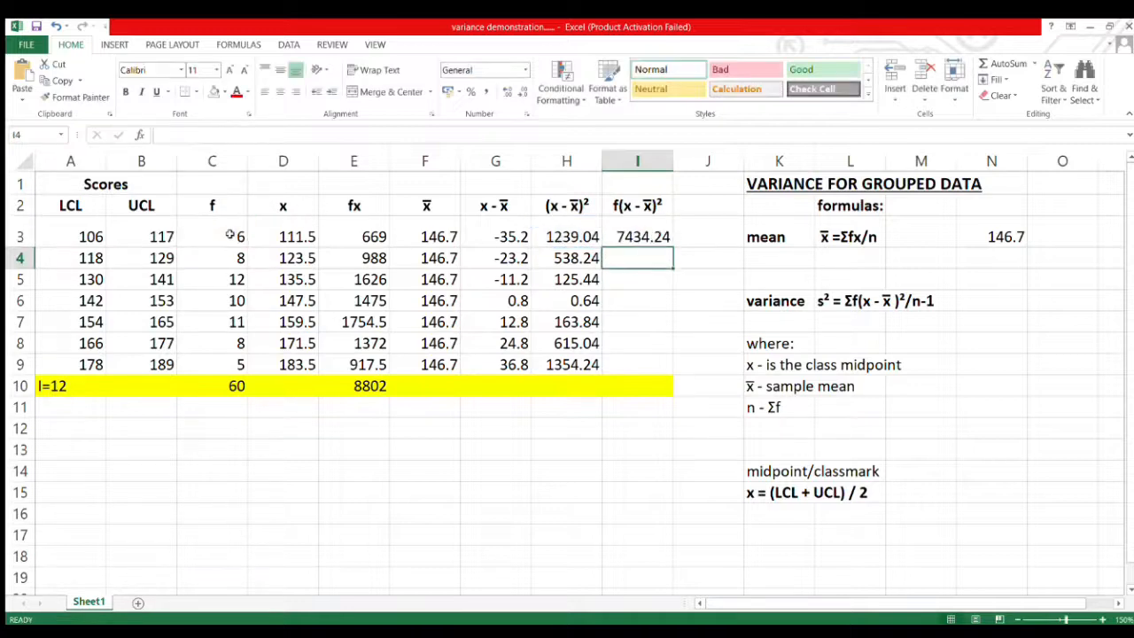
click(641, 235)
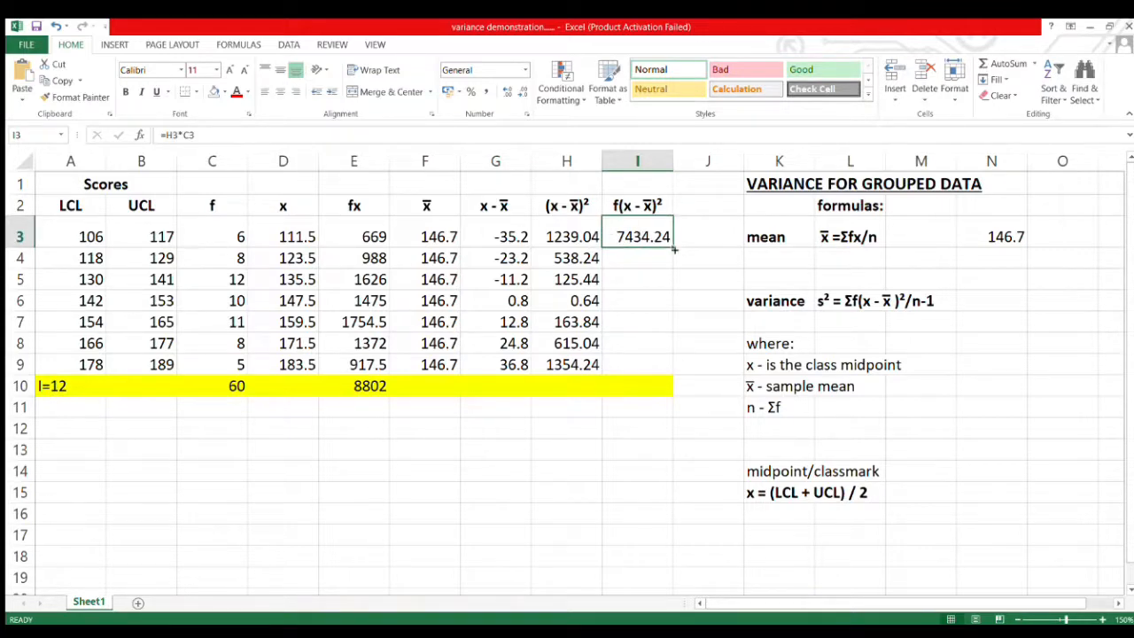
drag(672, 246, 667, 367)
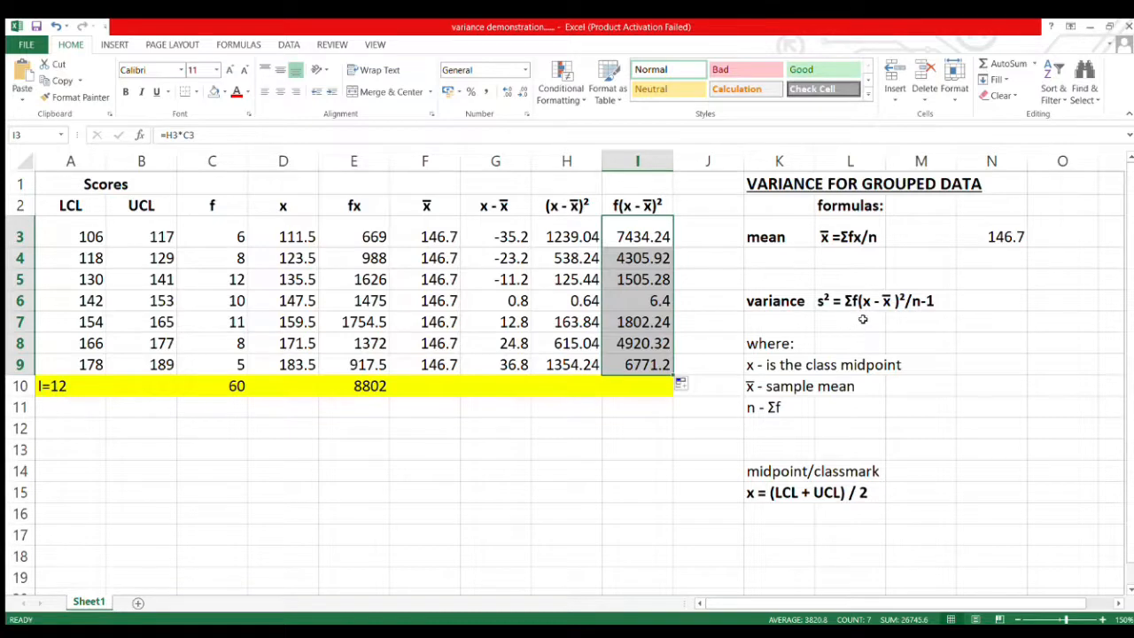
Total the f(x - x̄)² column in cell I10 with a SUM formula over I3:I9.
click(634, 386)
text(=SUM)
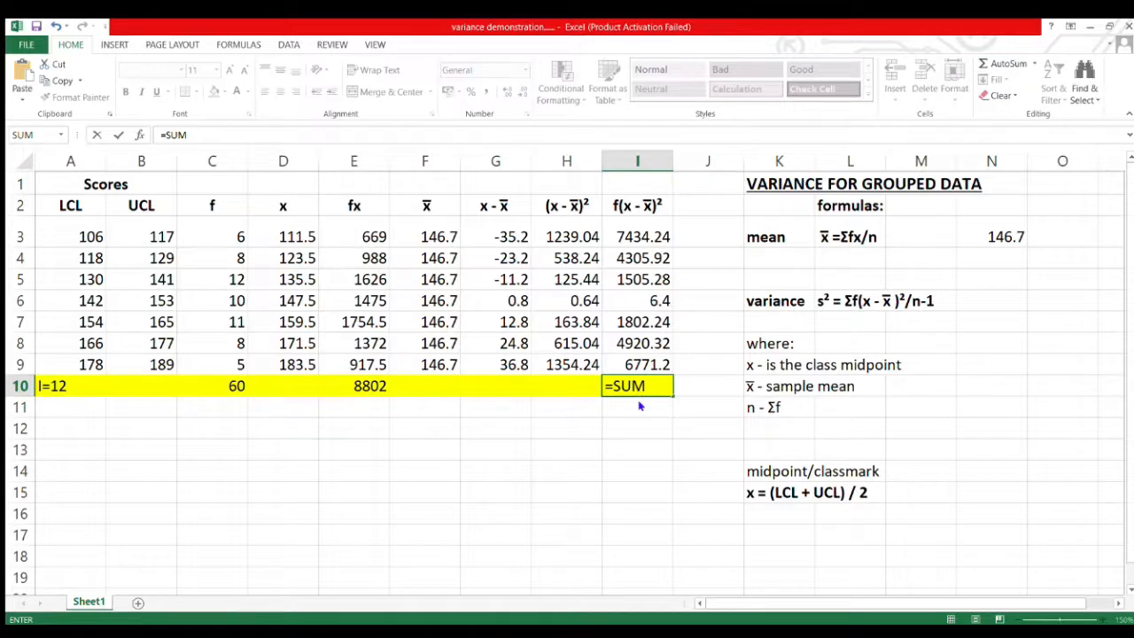
text(()
drag(650, 366, 644, 237)
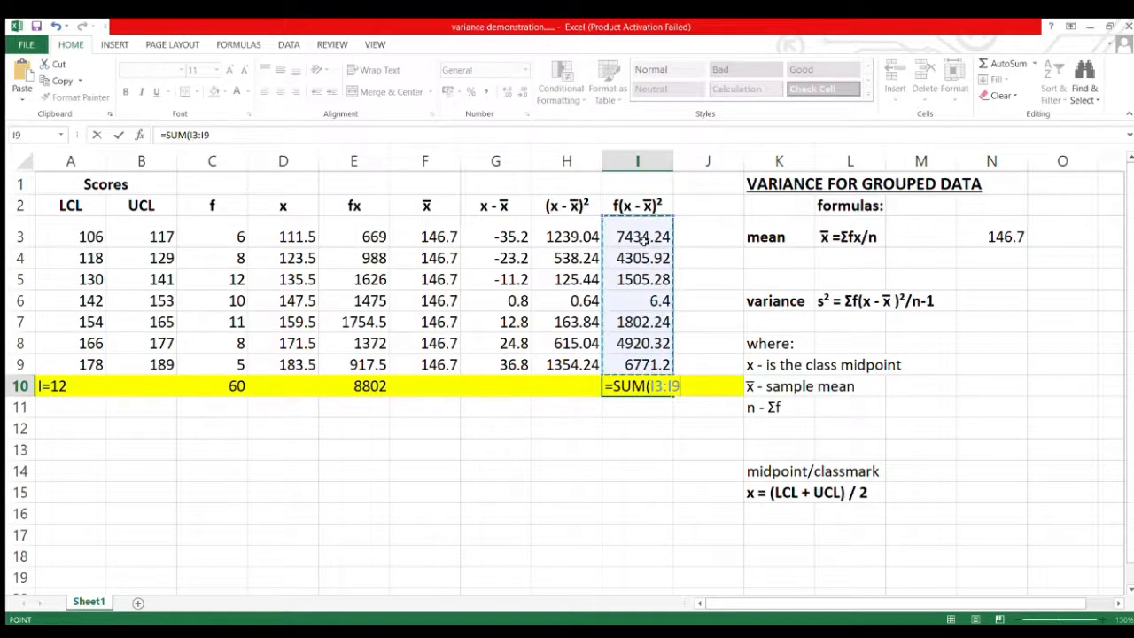
key(Return)
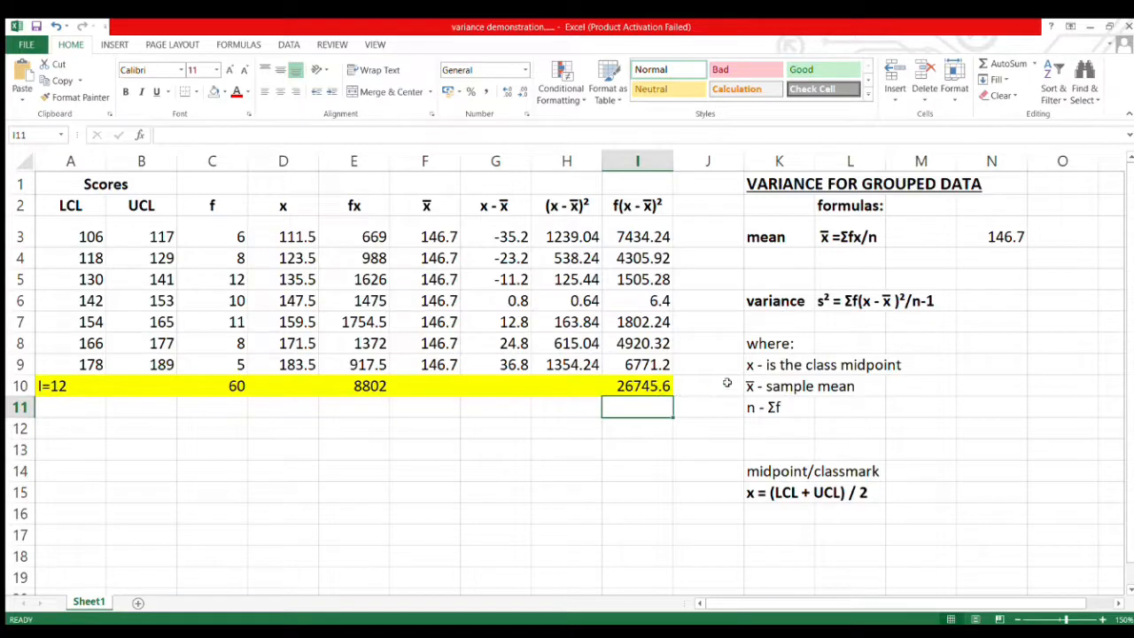
Compute the variance in cell N6 beside the variance formula by entering =I10/C10-1.
click(1003, 301)
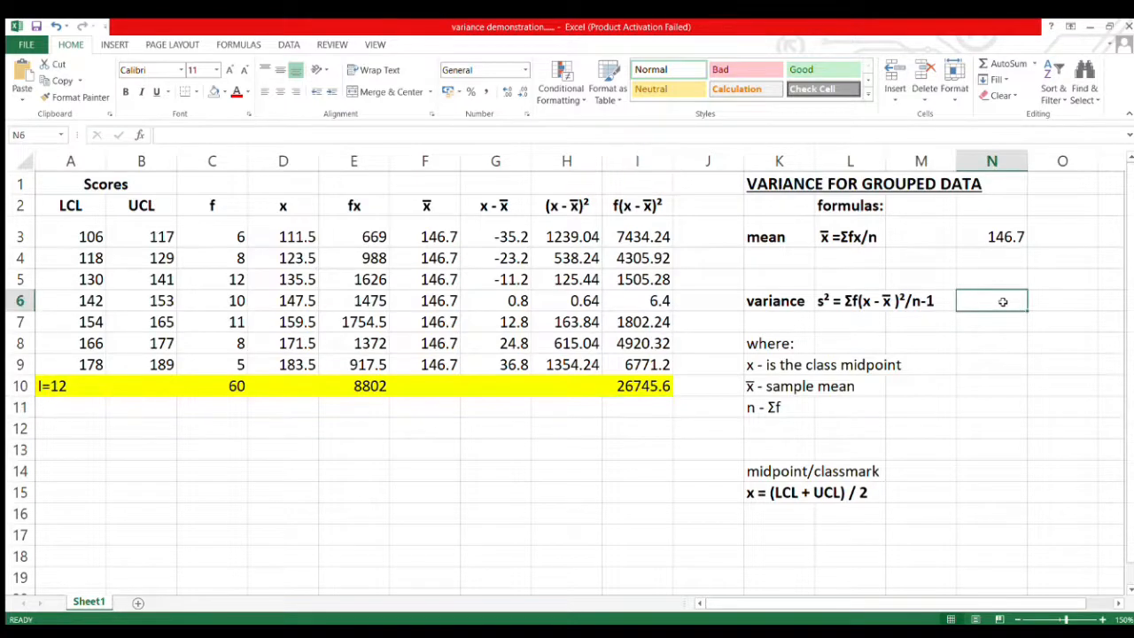
text(=)
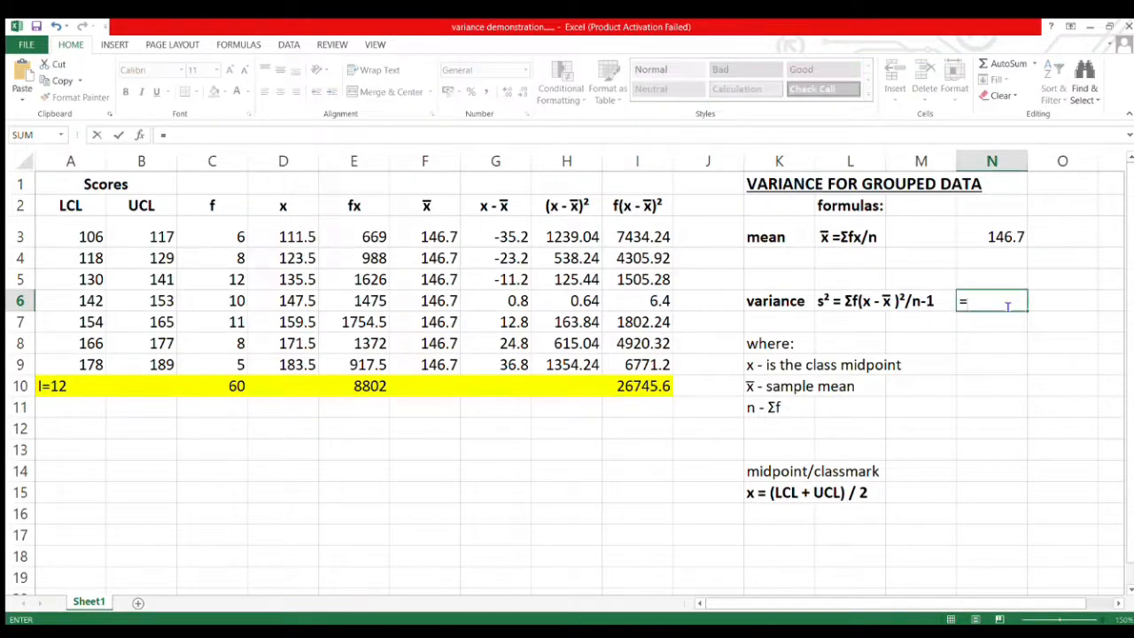
click(653, 390)
text(/)
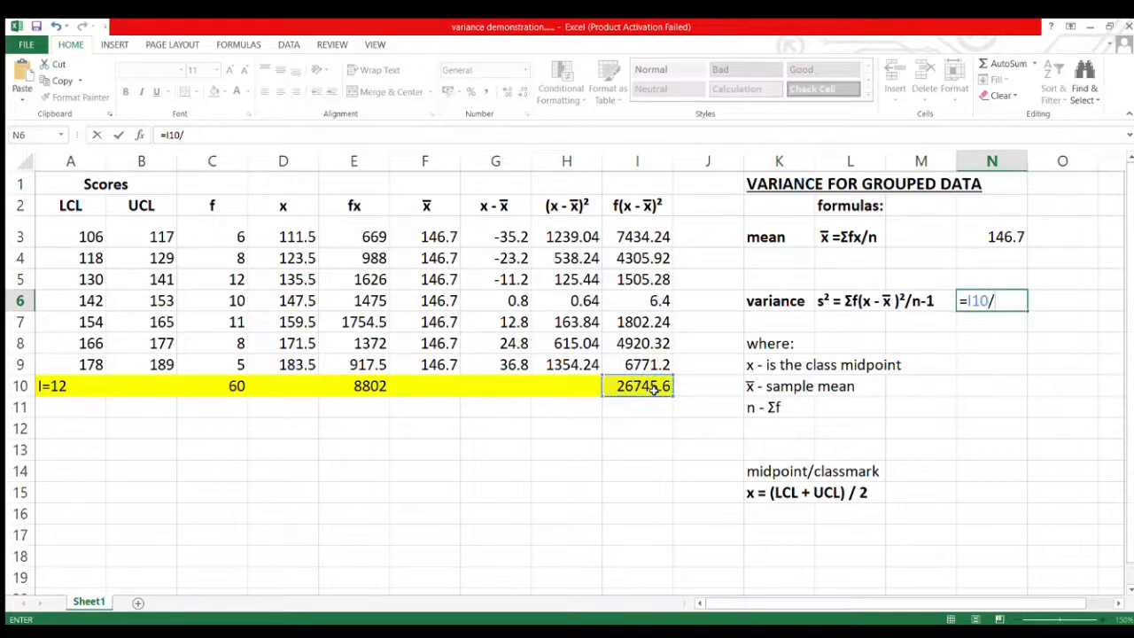
click(237, 389)
text(-1)
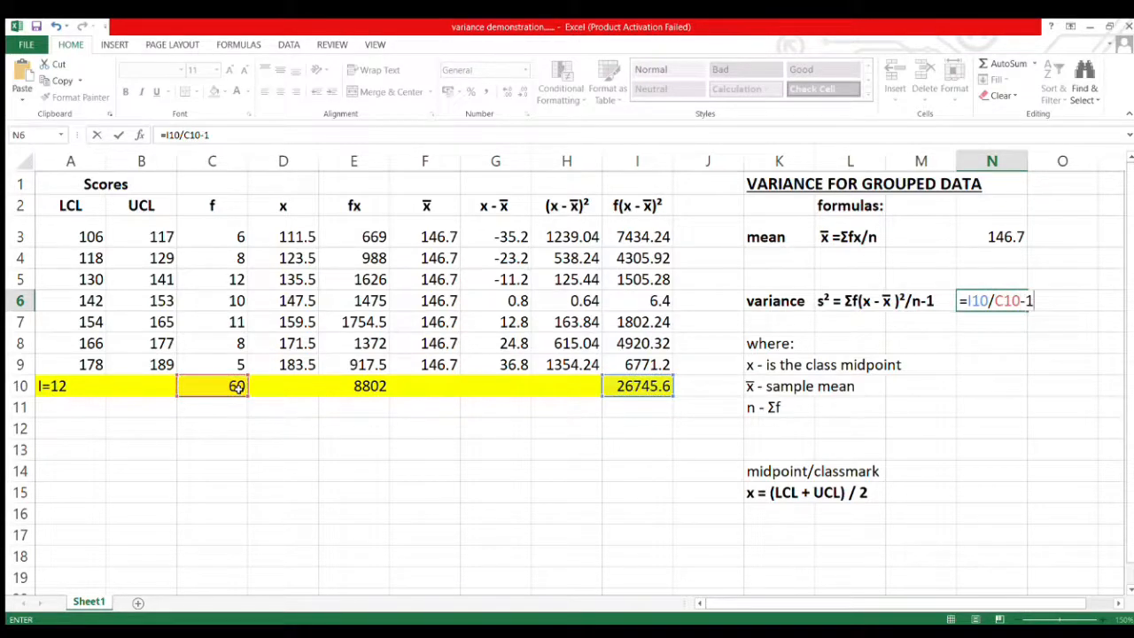
key(Return)
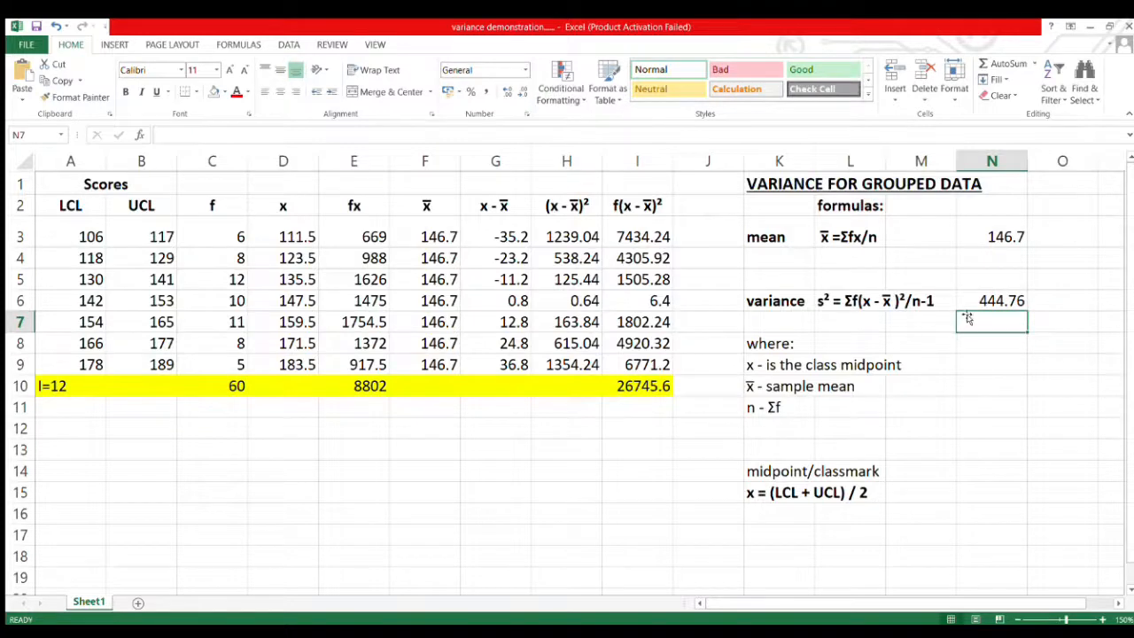
click(965, 303)
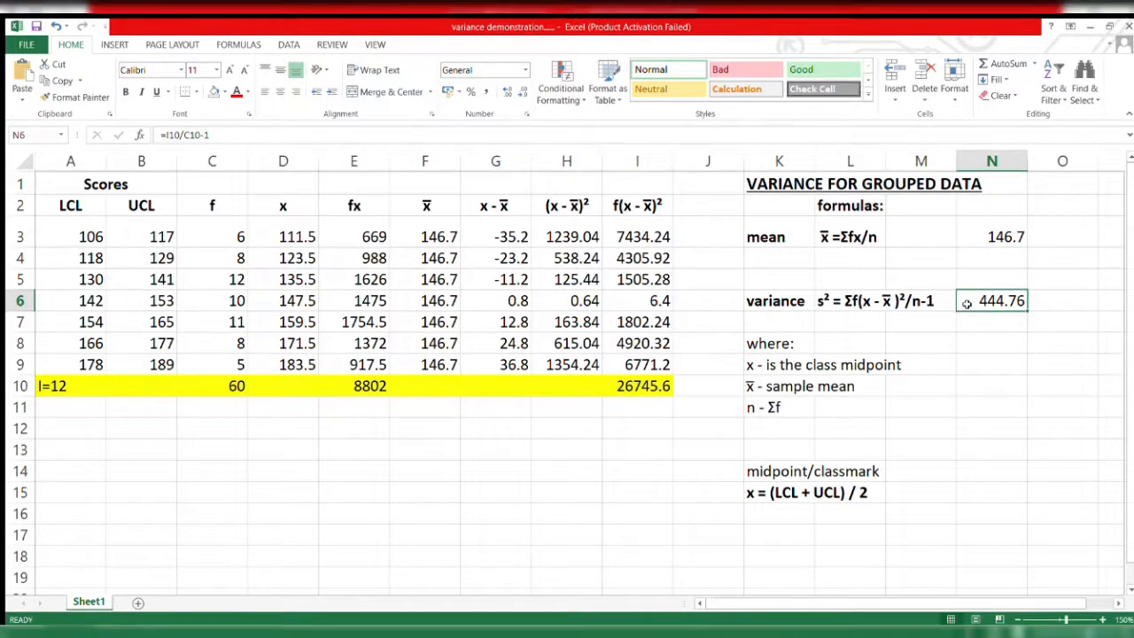